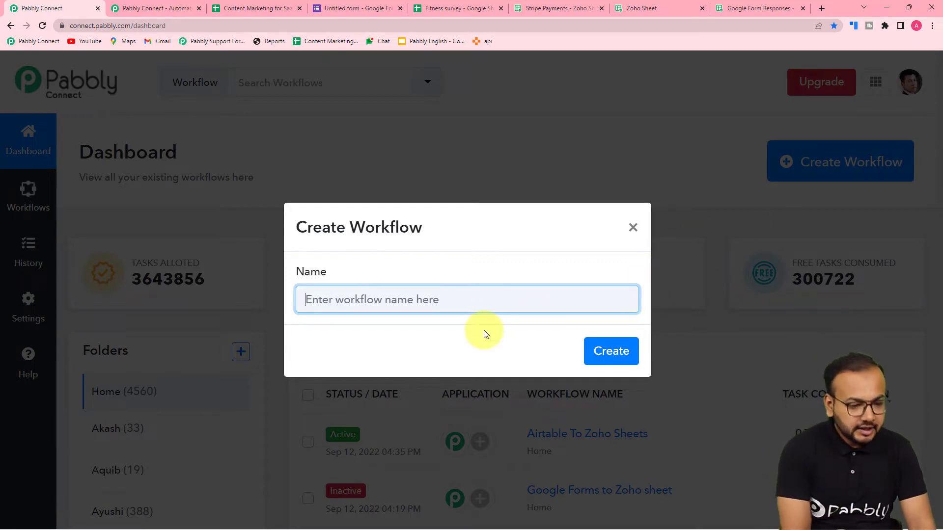
# - Create a new workflow named "Google Forms to Zoho Sheet"
pyautogui.write('Goog')
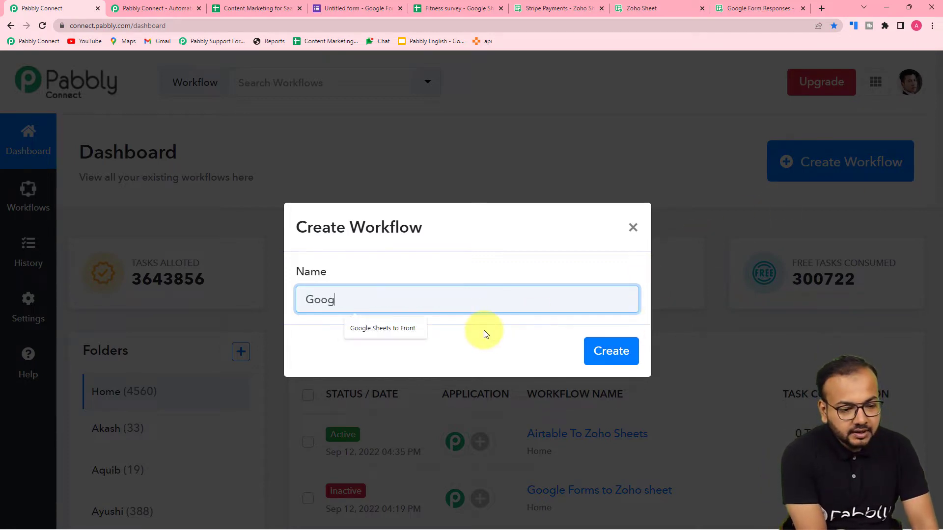
pyautogui.write('le Forms to Zoho Sheet')
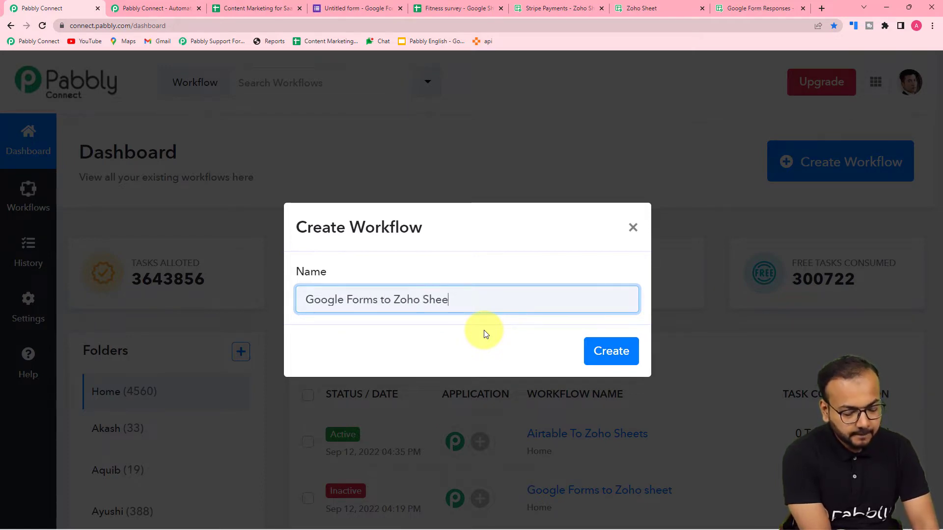
pyautogui.click(610, 351)
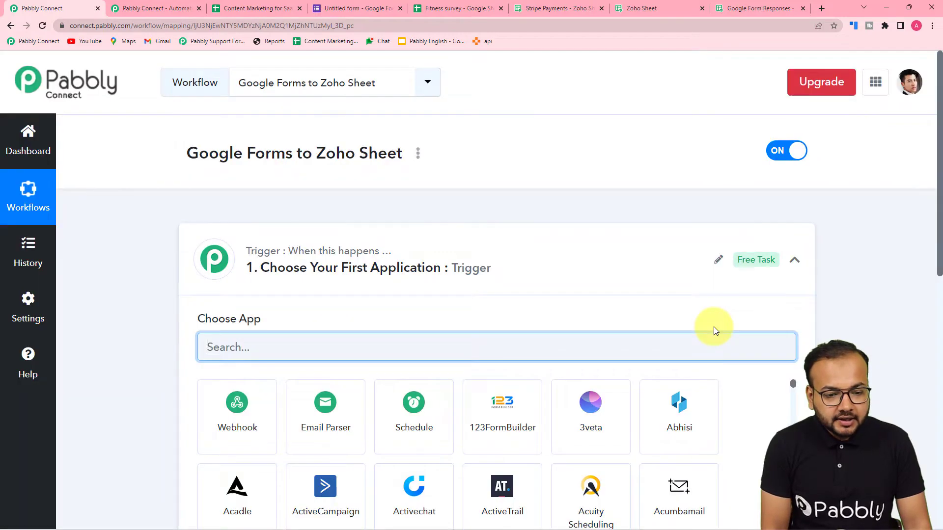
# - Examine the workflow's trigger and action sections and the app choices each one offers
pyautogui.click(794, 260)
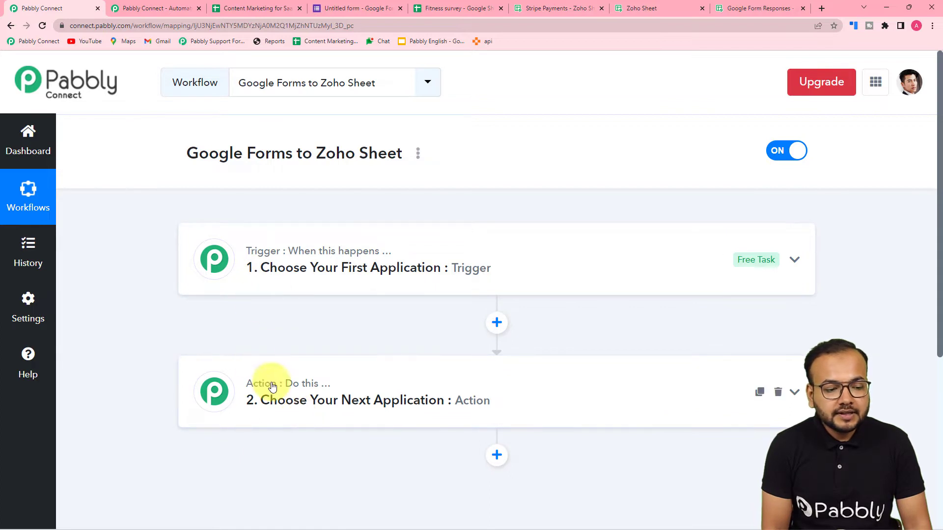
pyautogui.moveTo(273, 387)
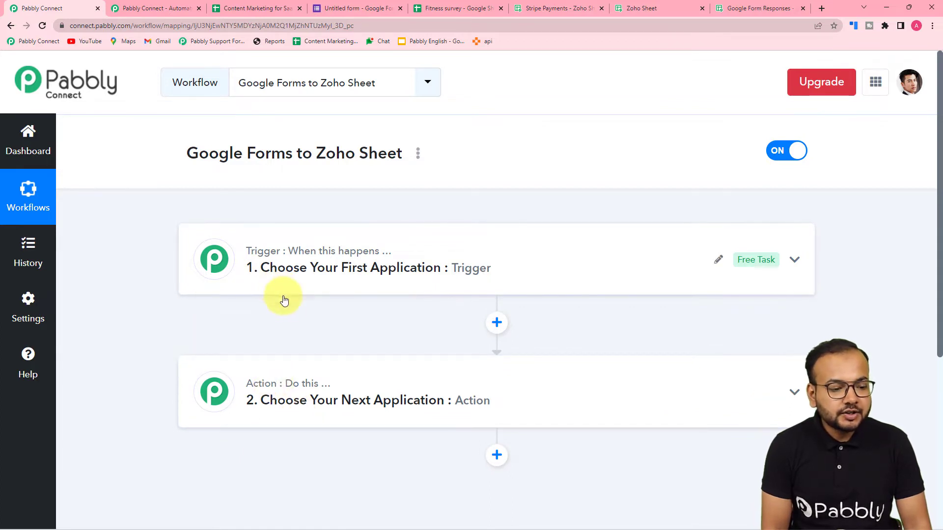
pyautogui.click(286, 280)
pyautogui.scroll(-4, 285, 276)
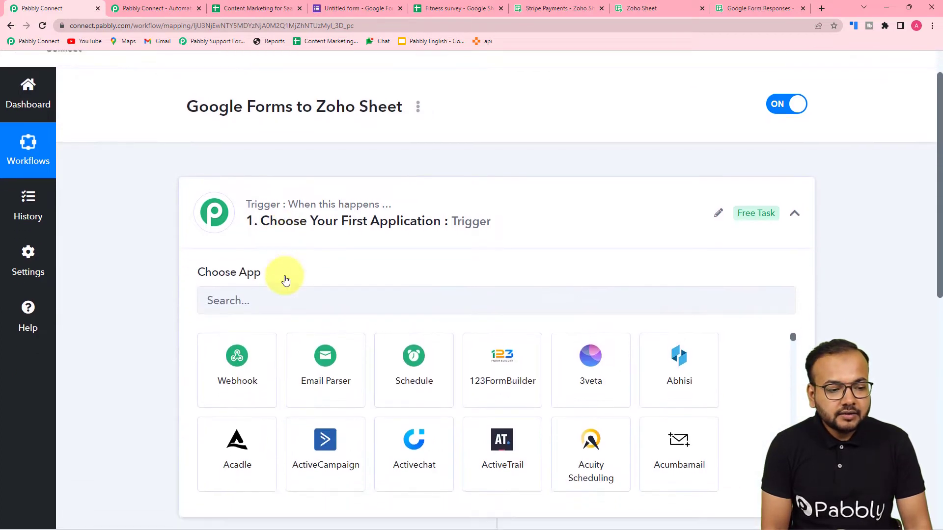
pyautogui.scroll(-3, 287, 285)
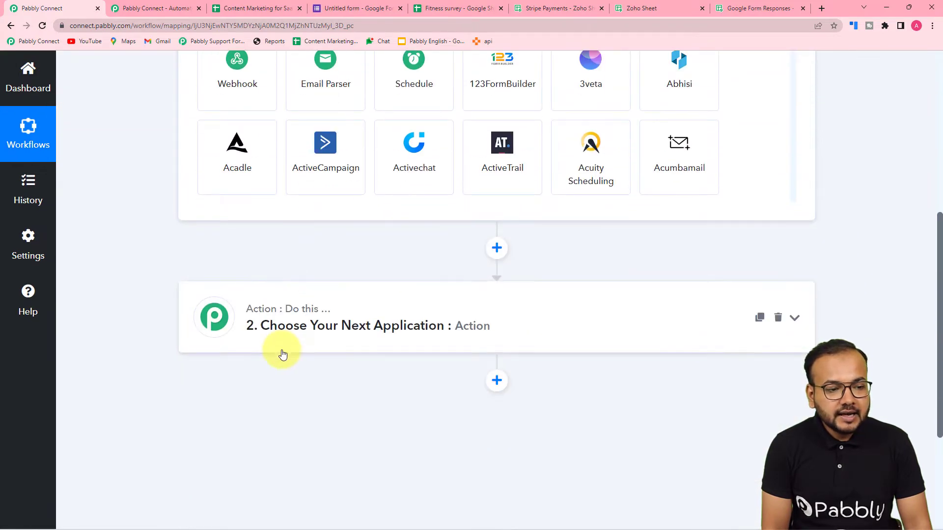
pyautogui.click(280, 352)
pyautogui.scroll(1, 281, 353)
pyautogui.scroll(1, 283, 355)
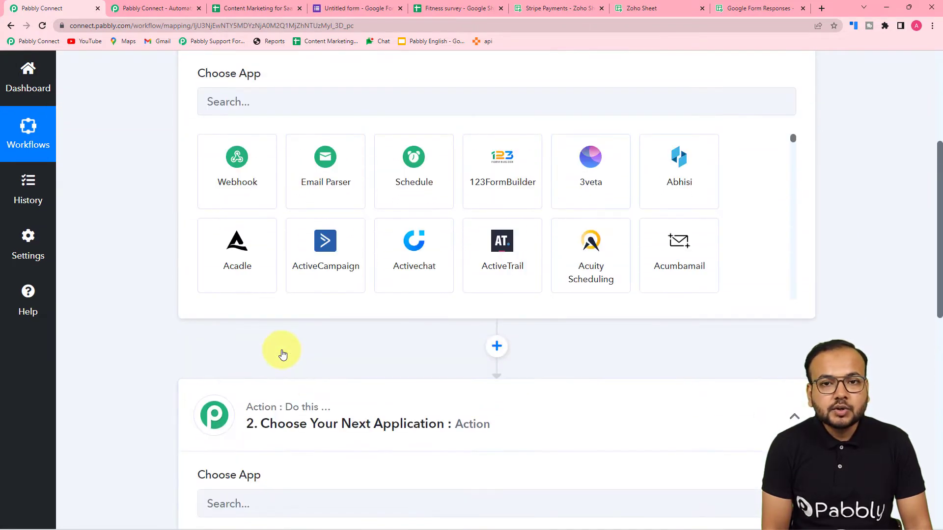
pyautogui.scroll(3, 283, 355)
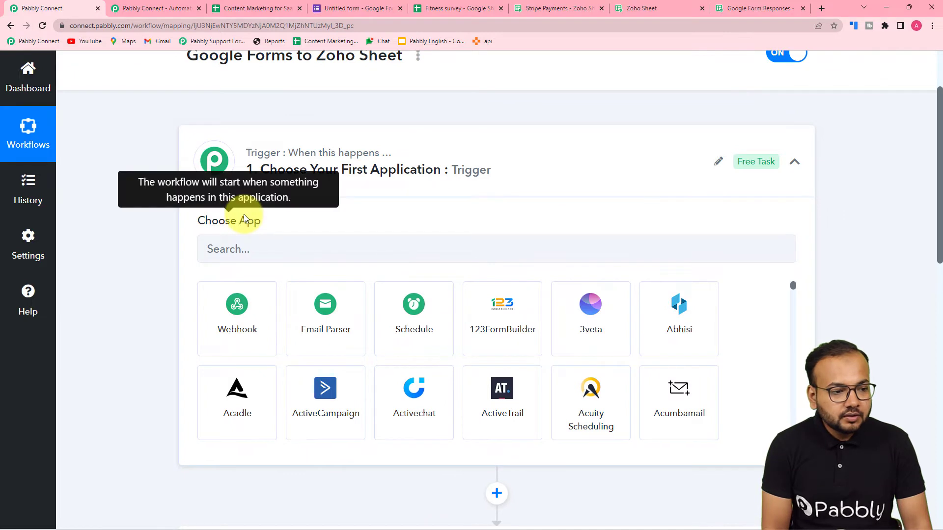
# - Search the trigger apps for "goo" and choose Google Forms as the trigger application
pyautogui.click(289, 255)
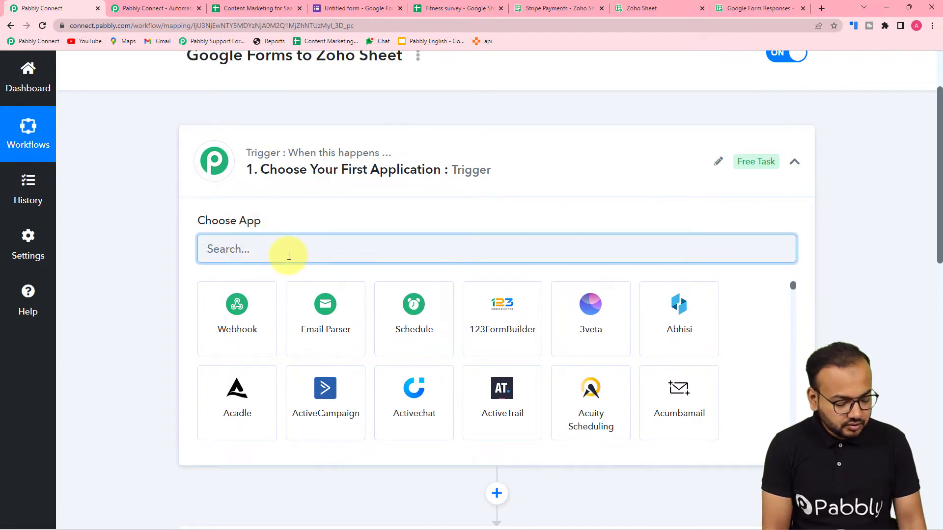
pyautogui.write('goo')
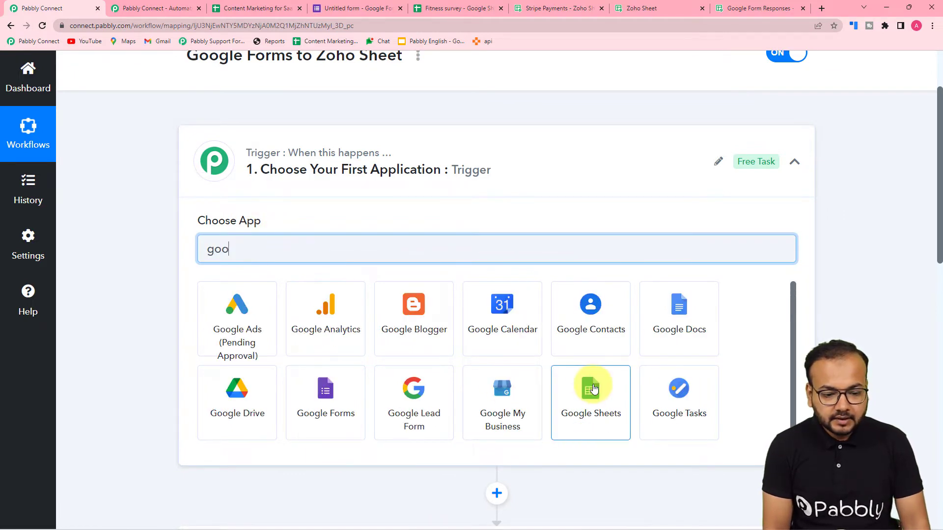
pyautogui.click(314, 411)
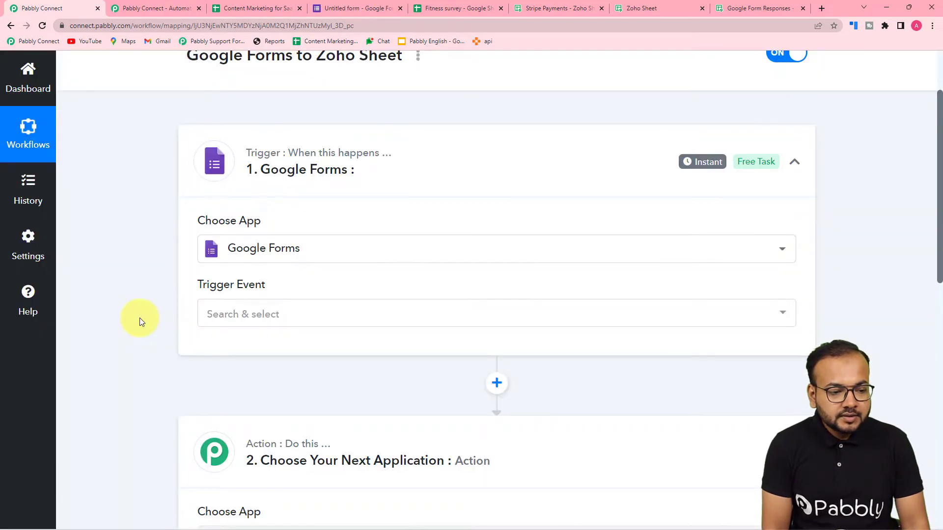
# - Set the Google Forms trigger event to New Response Received
pyautogui.scroll(-1, 147, 318)
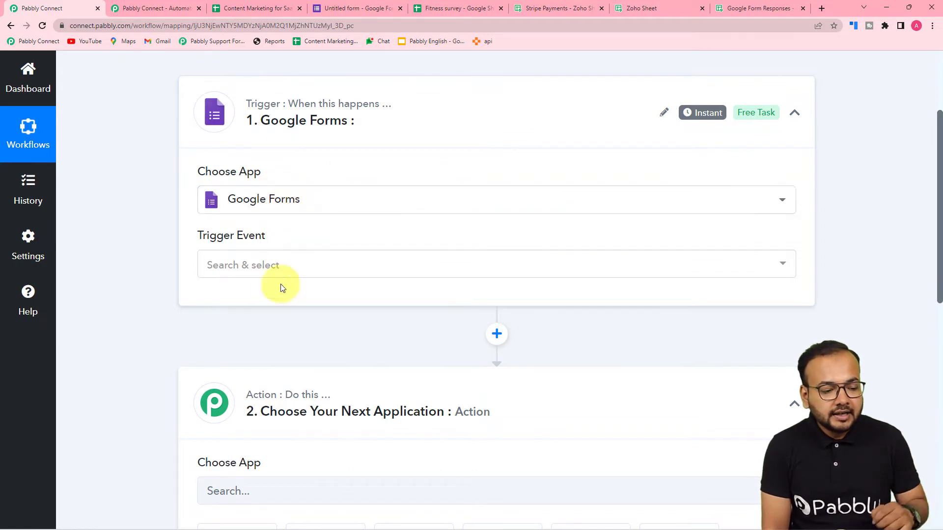
pyautogui.scroll(-1, 252, 344)
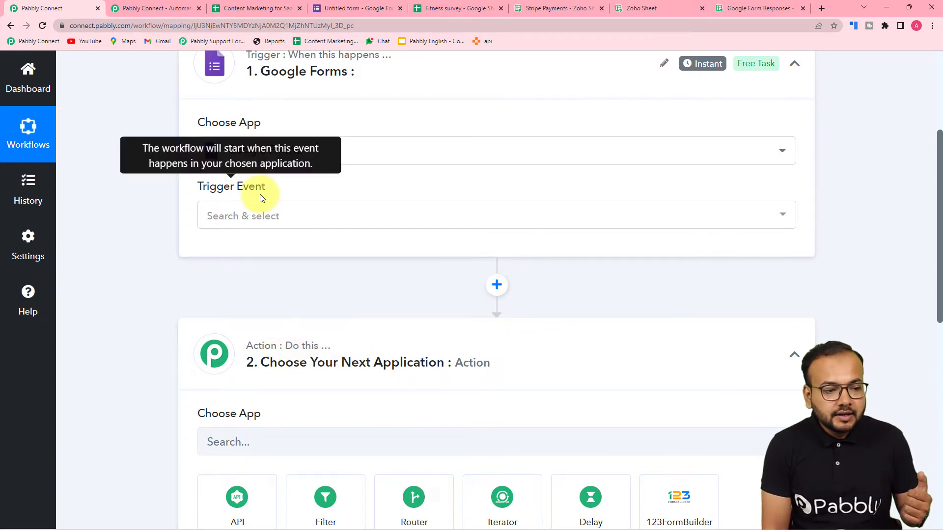
pyautogui.scroll(1, 258, 193)
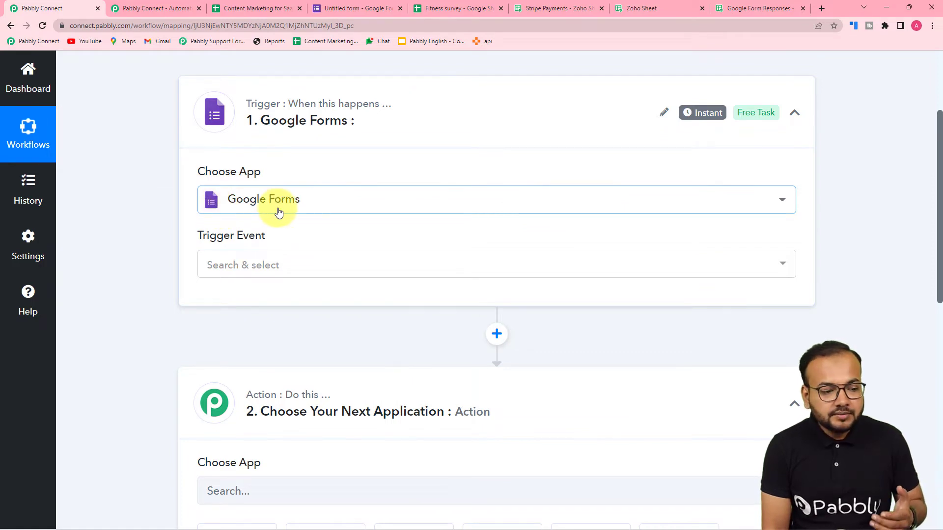
pyautogui.scroll(-1, 278, 212)
pyautogui.click(256, 212)
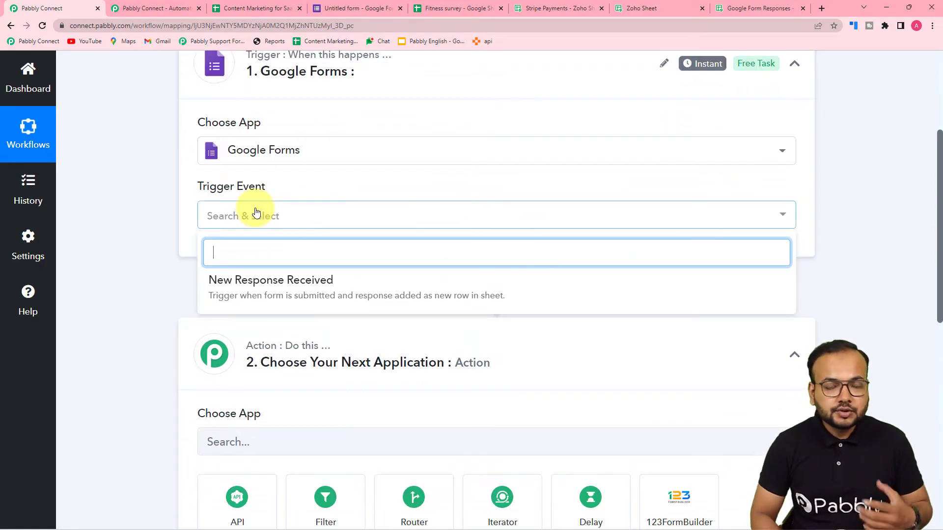
pyautogui.click(232, 289)
# - Read the webhook URL setup instructions for the Google Forms trigger
pyautogui.scroll(-2, 234, 288)
pyautogui.scroll(-1, 235, 287)
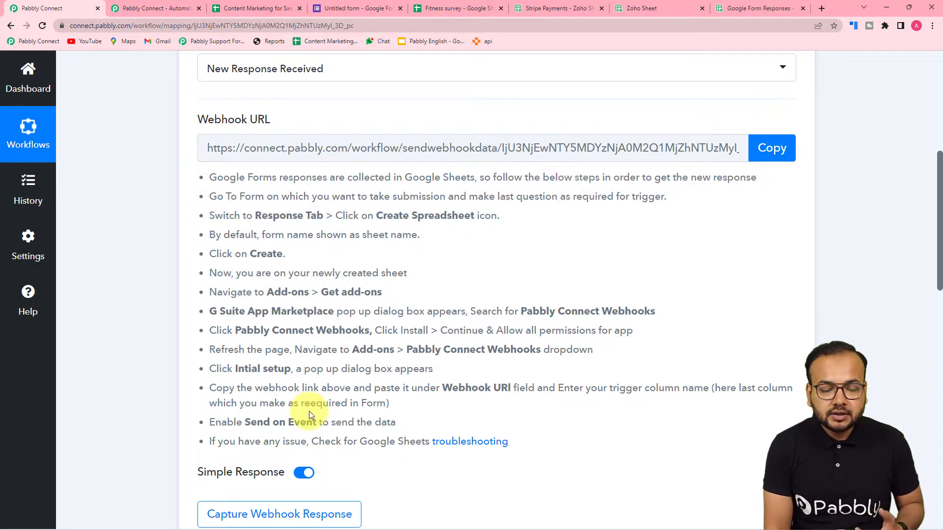
pyautogui.scroll(-1, 310, 415)
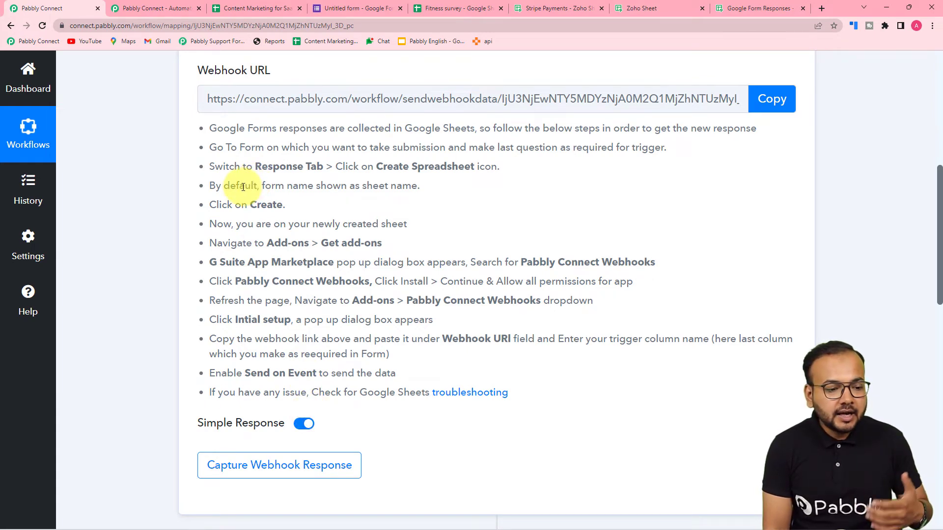
pyautogui.scroll(-3, 178, 211)
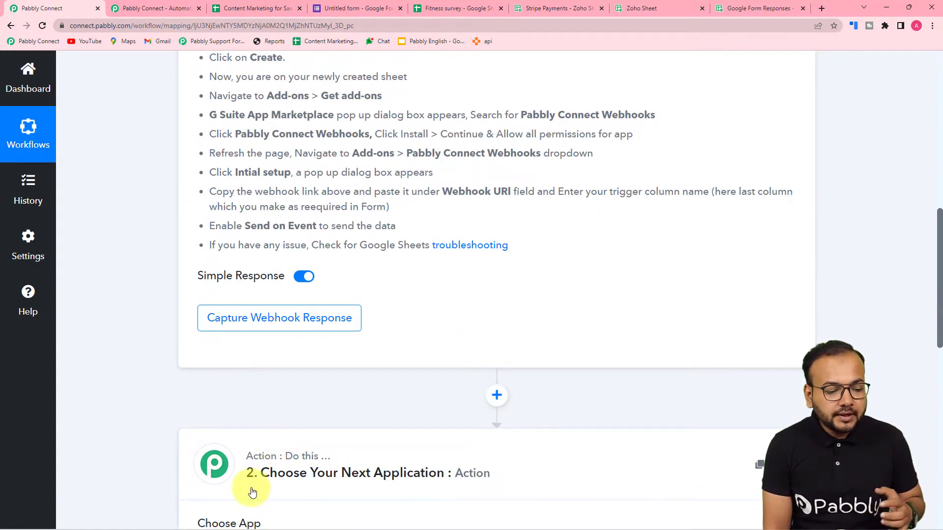
# - Switch to the Chrome window with the Fitness survey sheet, reload the sheet and close the inbox tab
pyautogui.moveTo(224, 523)
pyautogui.moveTo(255, 519)
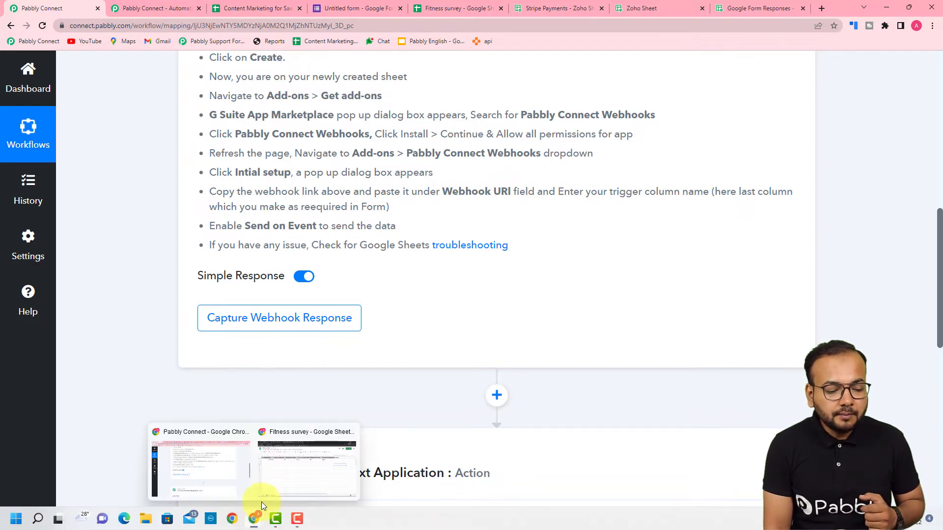
pyautogui.click(267, 484)
pyautogui.press('F5')
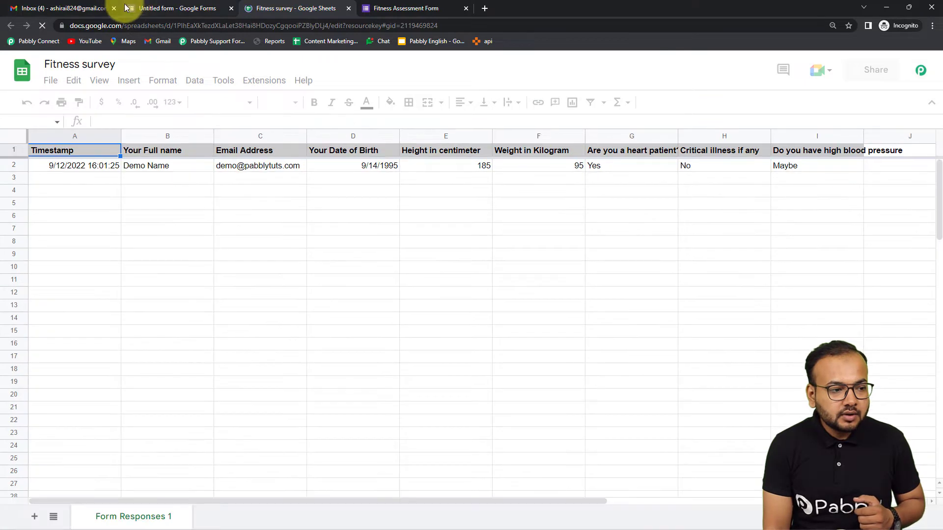
pyautogui.click(114, 9)
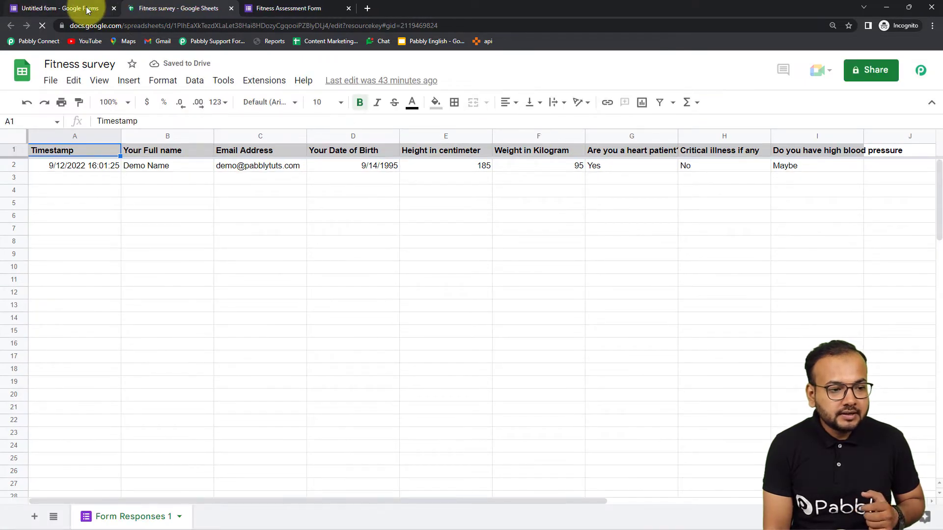
# - Compare the Google form's responses and questions with the columns of the Fitness survey sheet
pyautogui.click(87, 10)
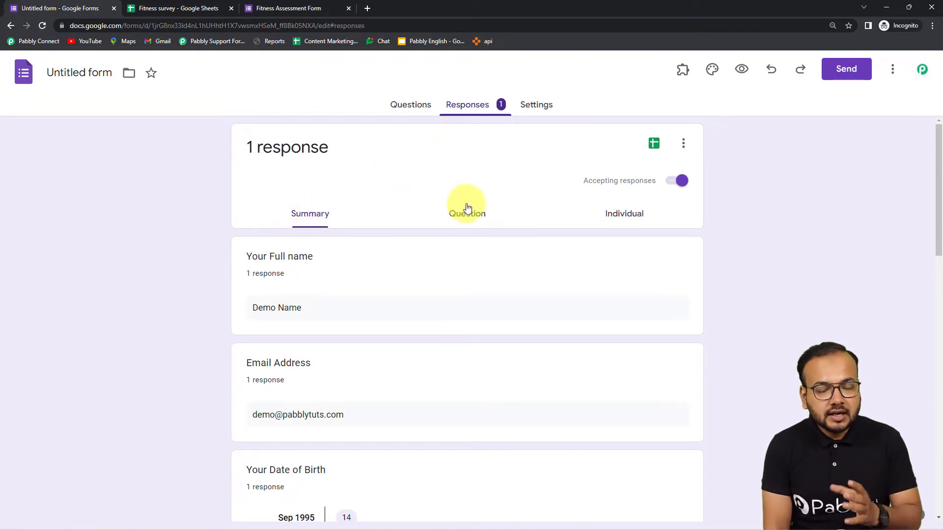
pyautogui.click(167, 9)
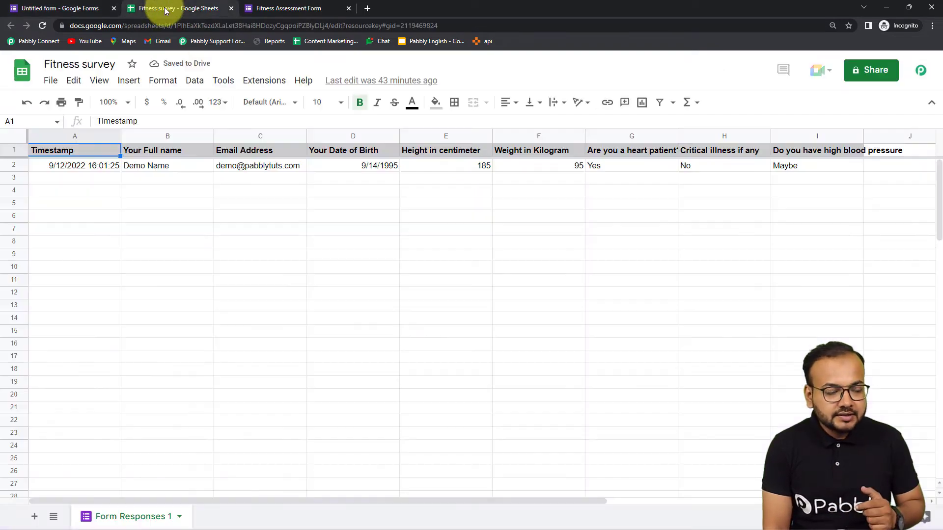
pyautogui.click(49, 8)
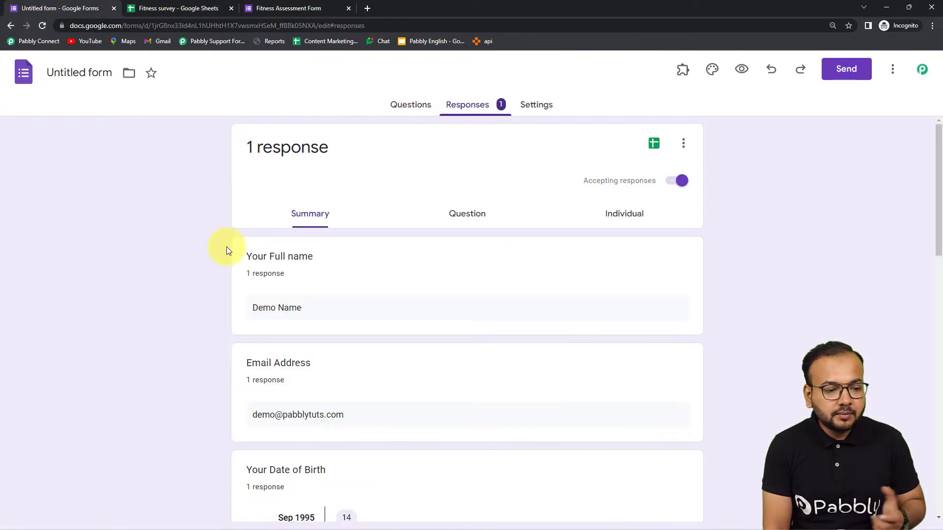
pyautogui.click(405, 107)
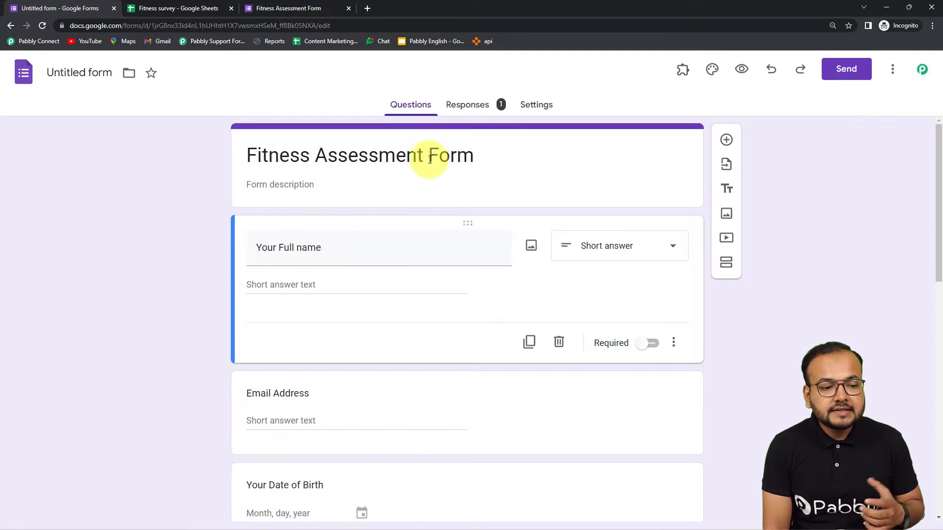
pyautogui.click(202, 9)
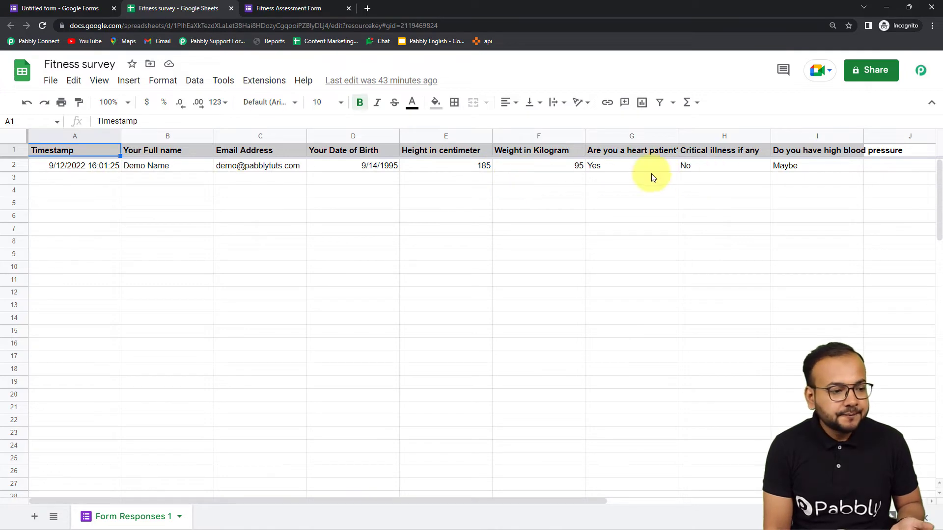
pyautogui.click(29, 9)
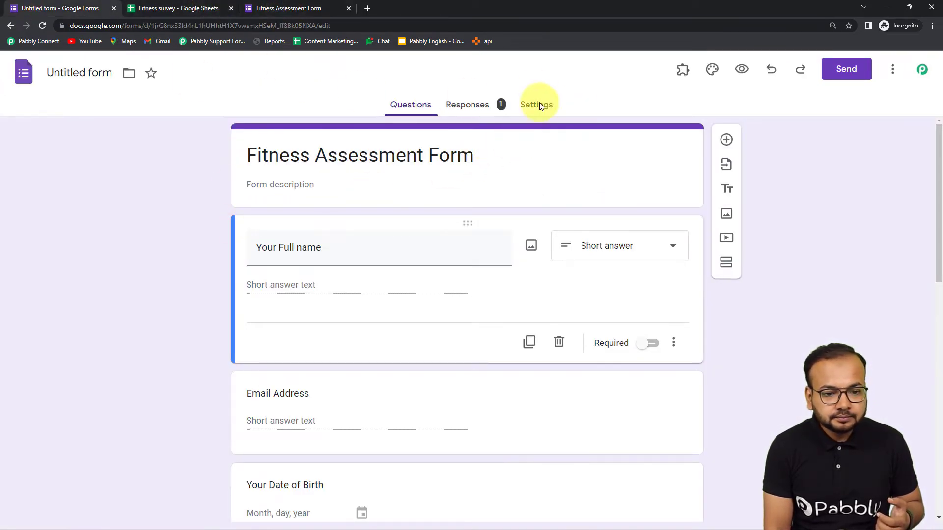
# - Preview the Fitness Assessment Form and review its questions through the one on high blood pressure
pyautogui.click(743, 70)
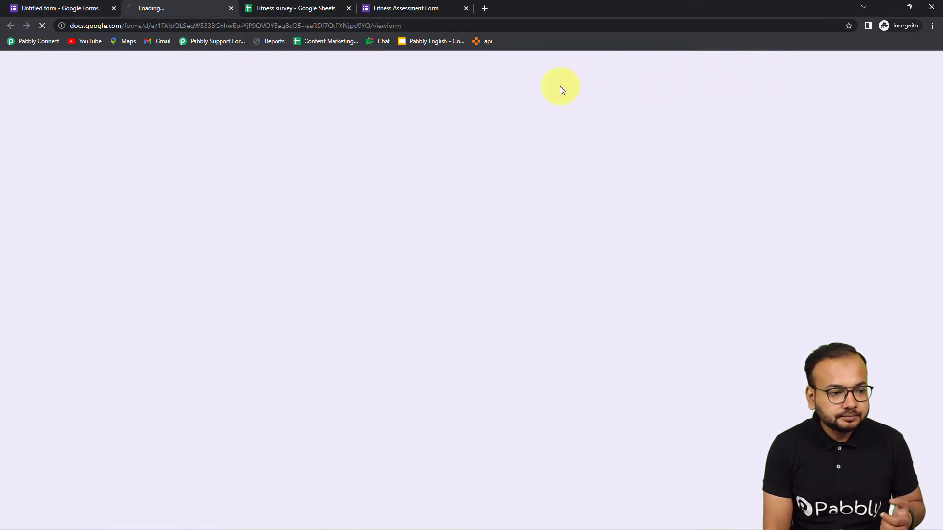
pyautogui.scroll(-4, 184, 258)
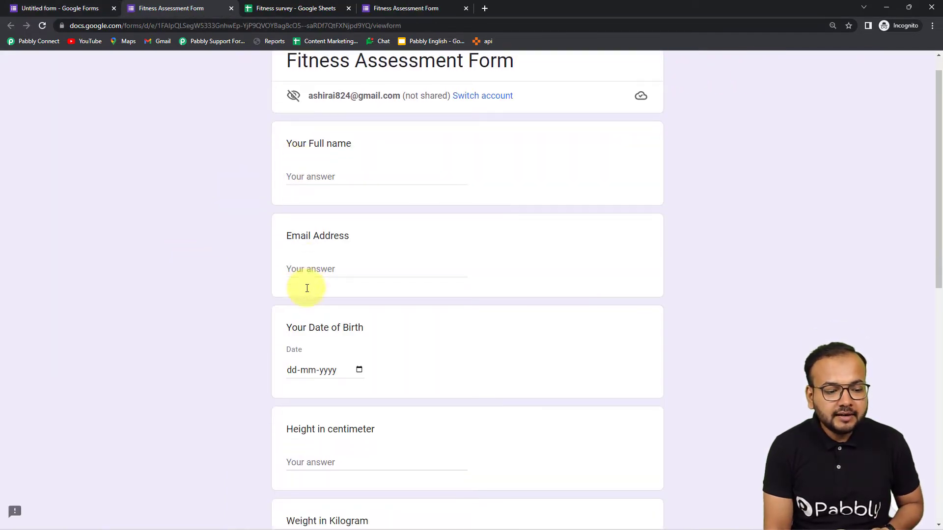
pyautogui.scroll(-2, 232, 381)
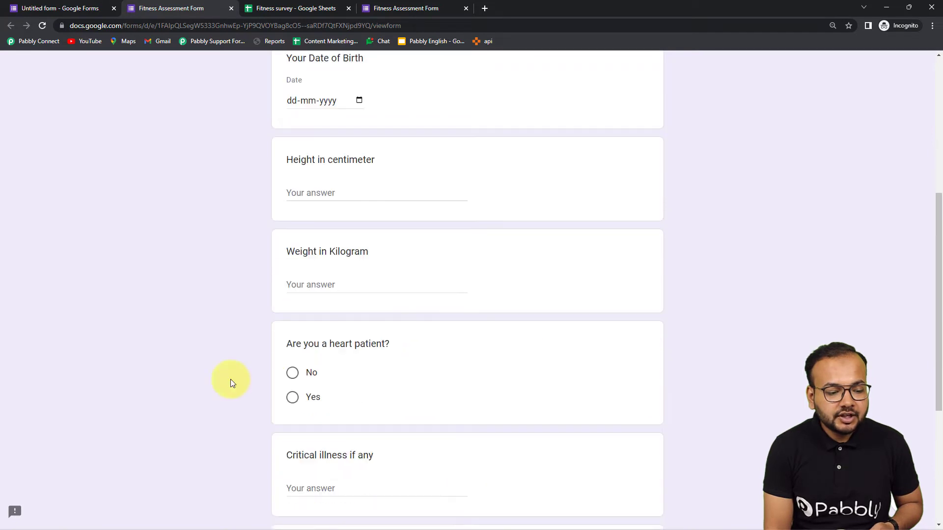
pyautogui.scroll(-3, 297, 362)
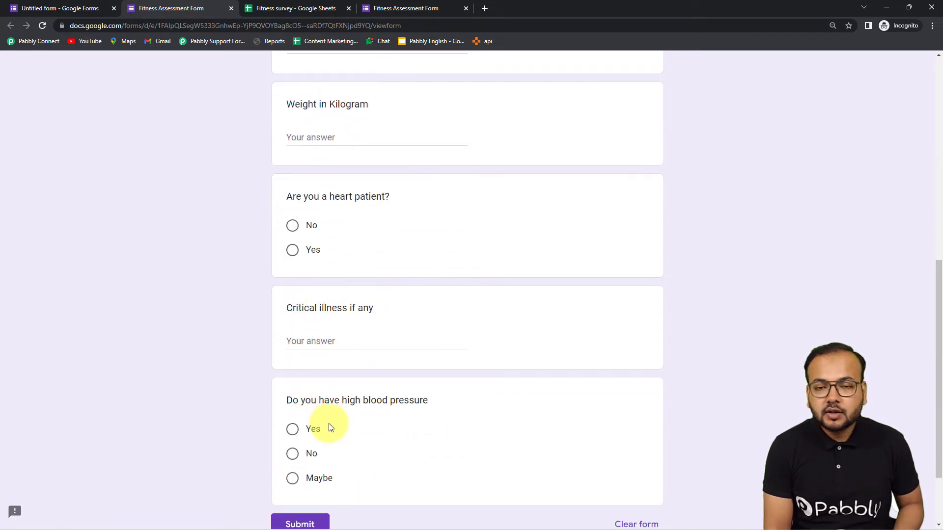
# - Revisit the Fitness survey sheet, then view the Google Form Responses spreadsheet in Zoho Sheet from the Pabbly browser window
pyautogui.click(319, 9)
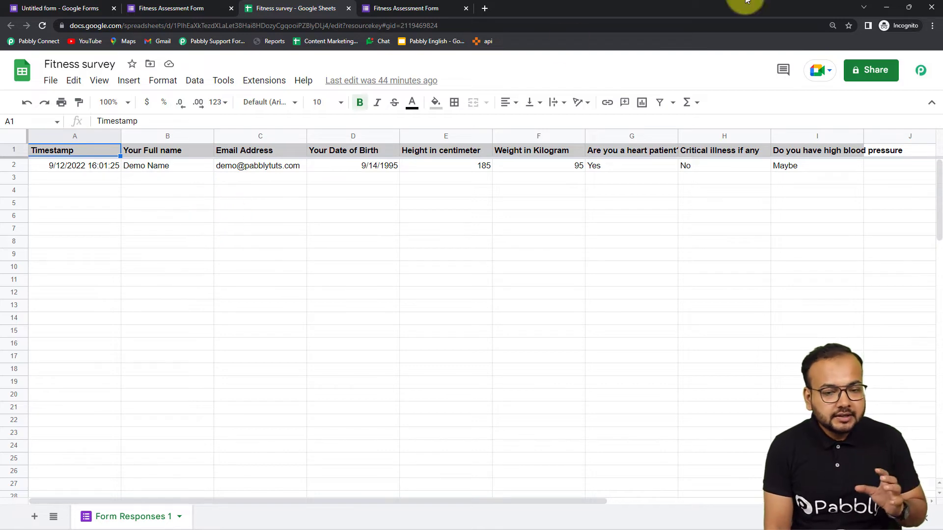
pyautogui.click(885, 6)
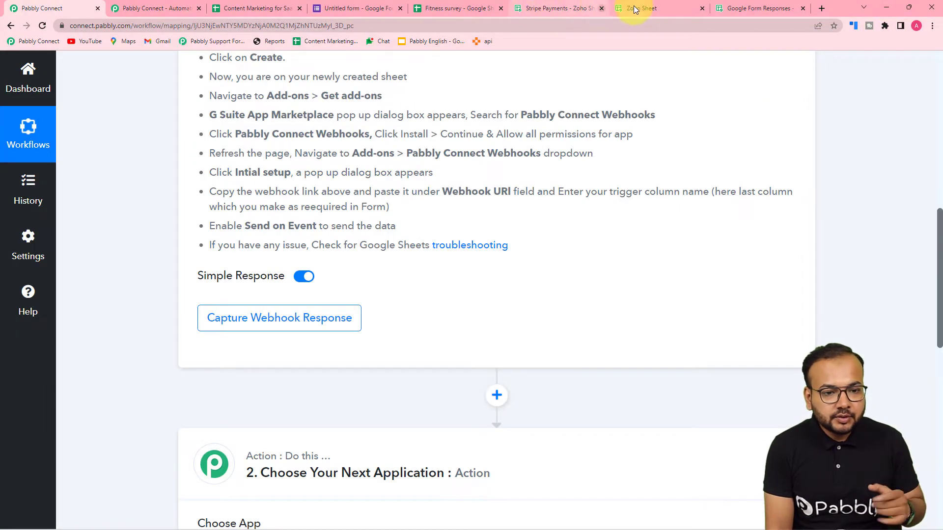
pyautogui.click(660, 6)
pyautogui.click(737, 8)
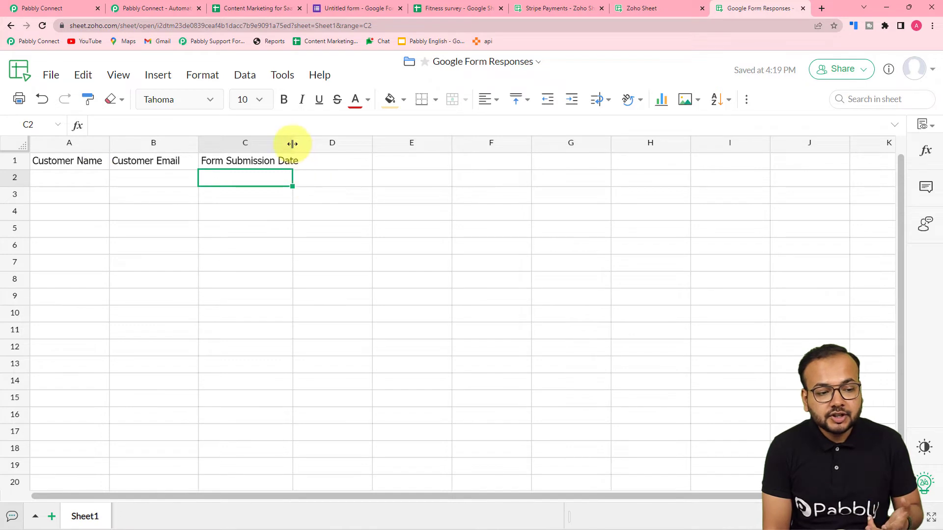
# - Widen the Form Submission Date column to fit its header and switch to the Fitness survey sheet's browser window
pyautogui.moveTo(293, 143); pyautogui.dragTo(304, 142)
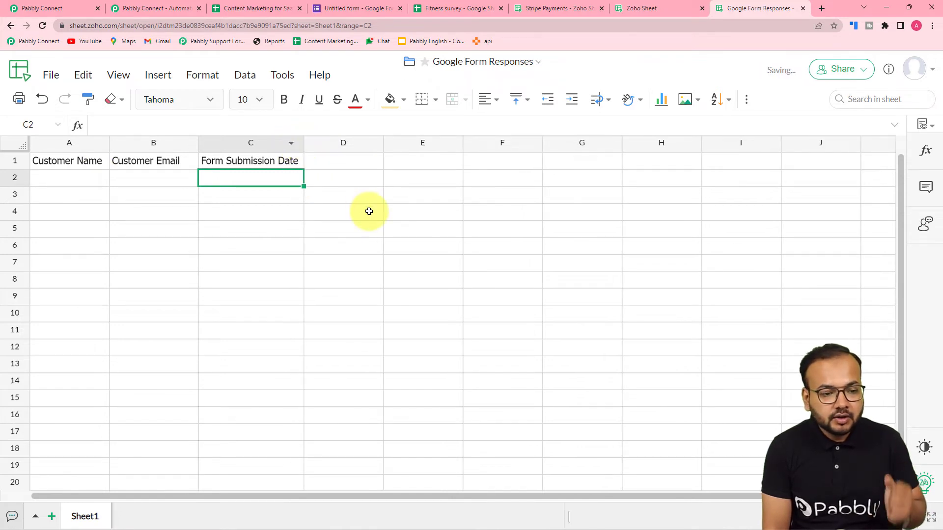
pyautogui.moveTo(233, 519)
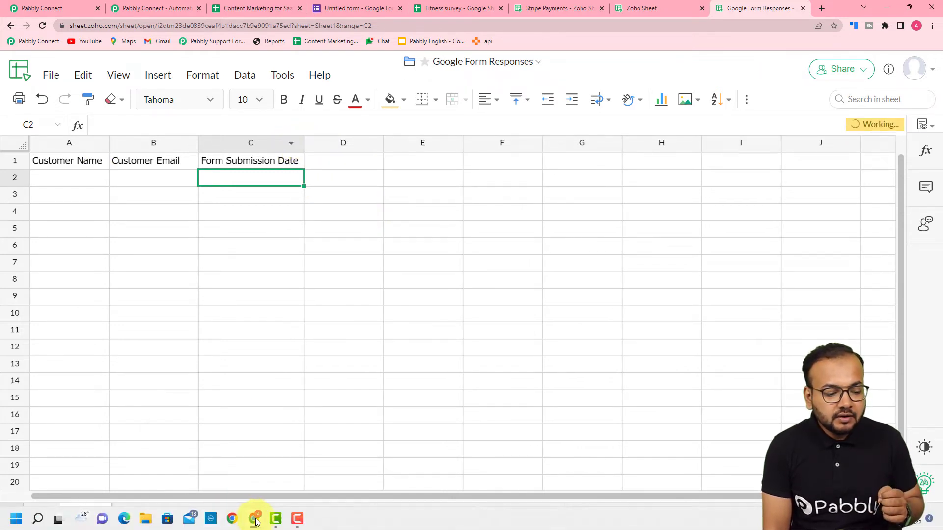
pyautogui.click(286, 480)
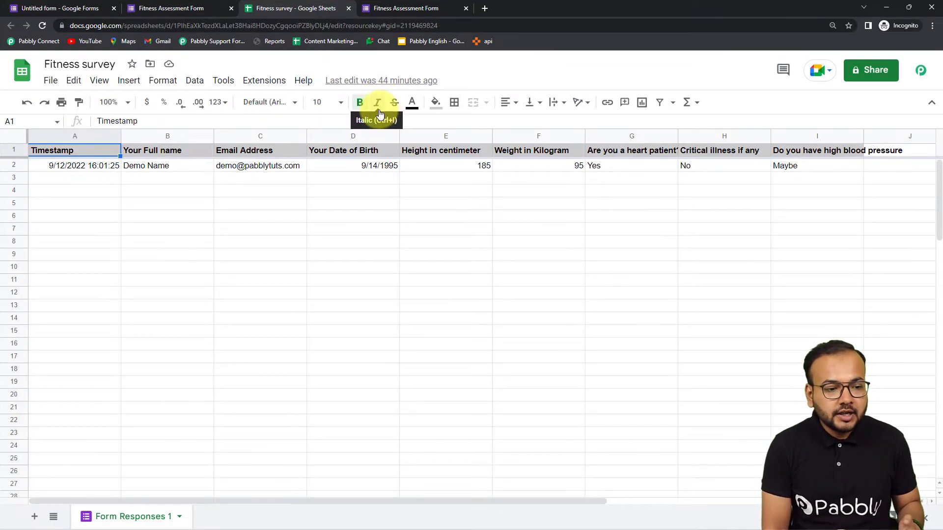
# - Search the Google Workspace Marketplace for the Pabbly Connect Webhooks add-on, view its listing and close the Marketplace
pyautogui.click(274, 86)
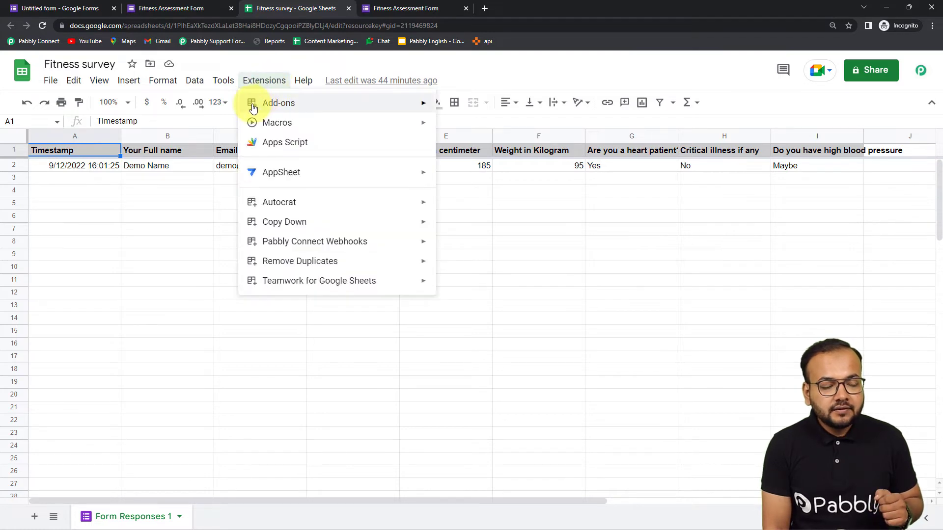
pyautogui.moveTo(276, 112)
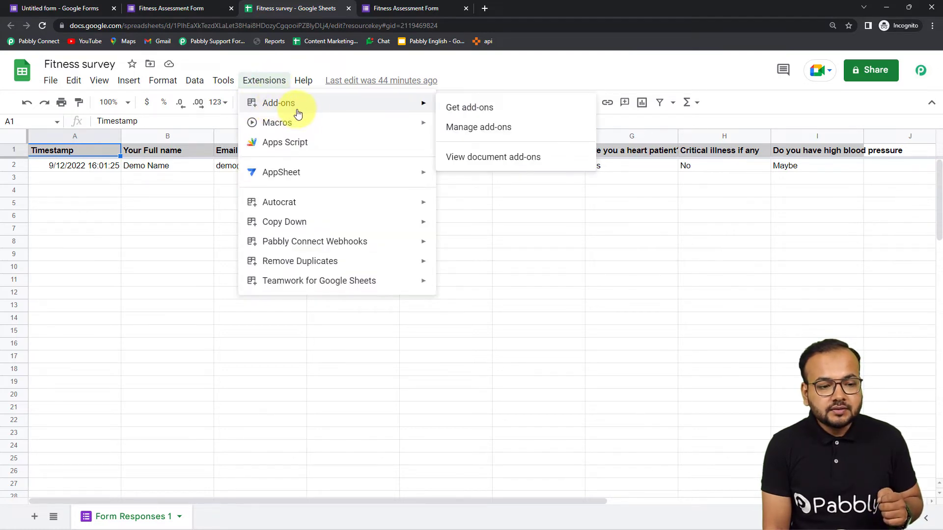
pyautogui.click(467, 108)
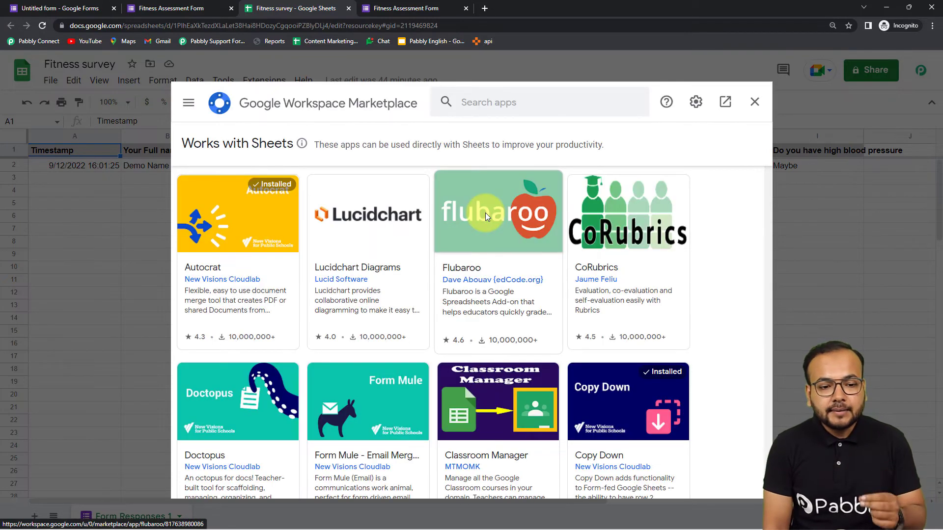
pyautogui.click(505, 103)
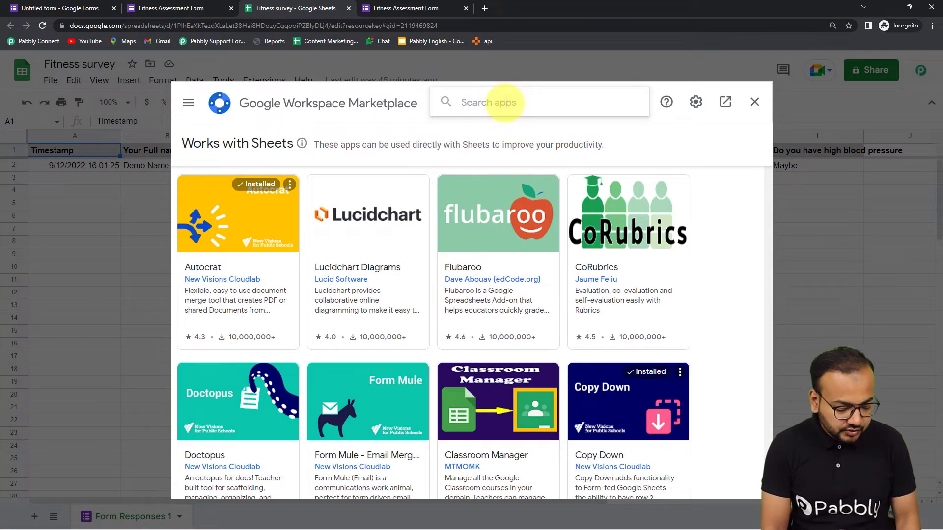
pyautogui.write('pav')
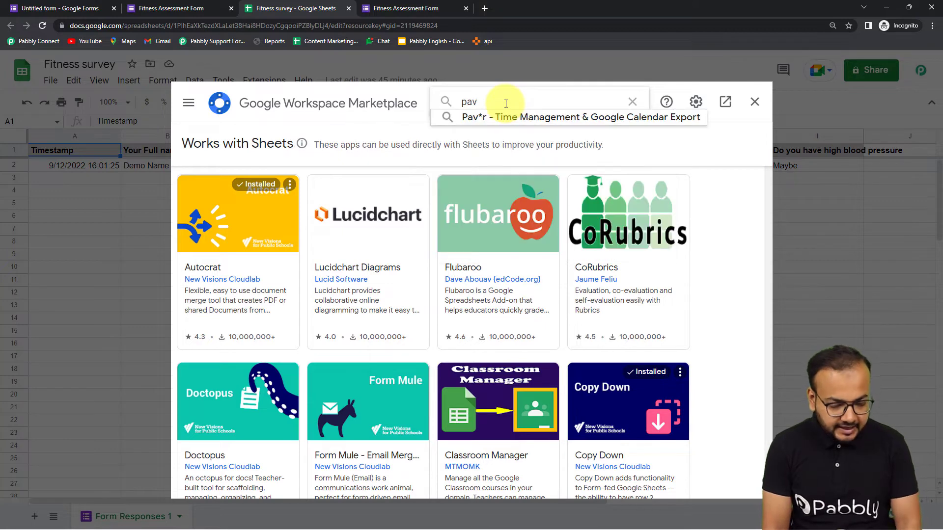
pyautogui.press('BackSpace')
pyautogui.write('bb')
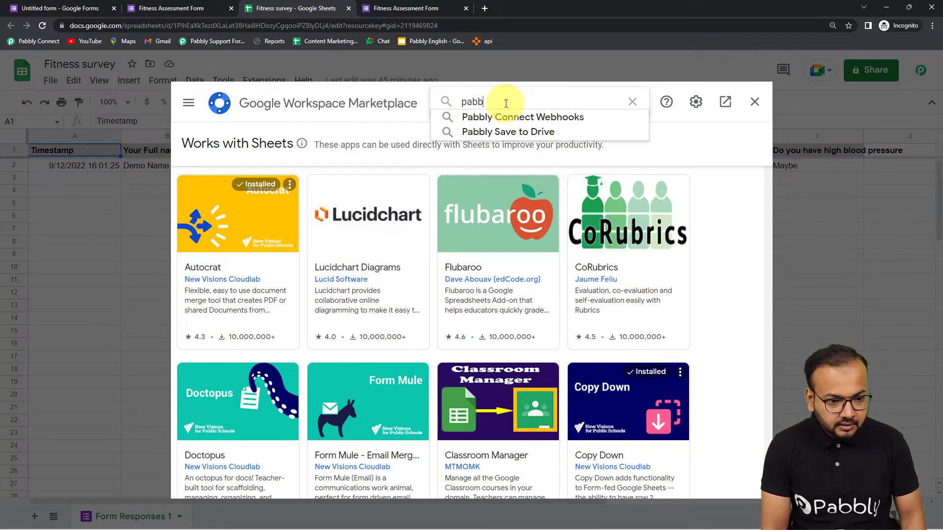
pyautogui.click(556, 117)
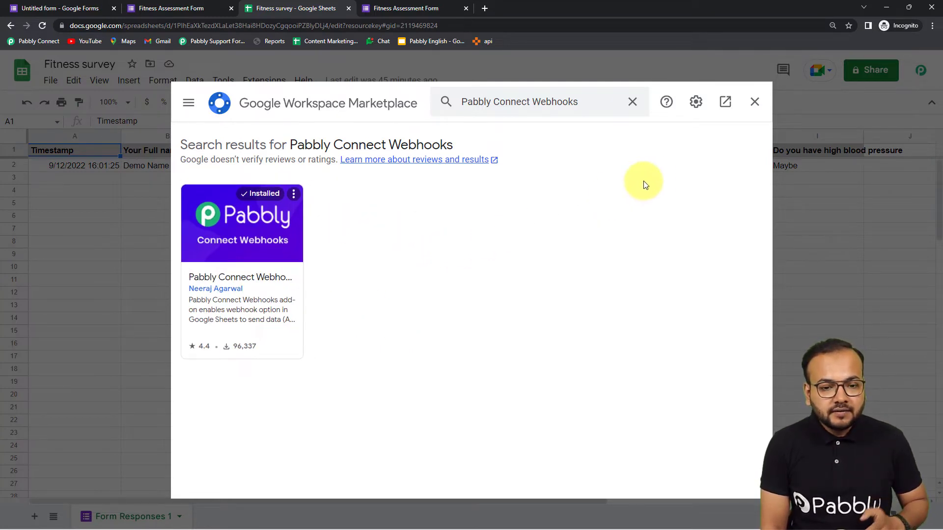
pyautogui.click(754, 103)
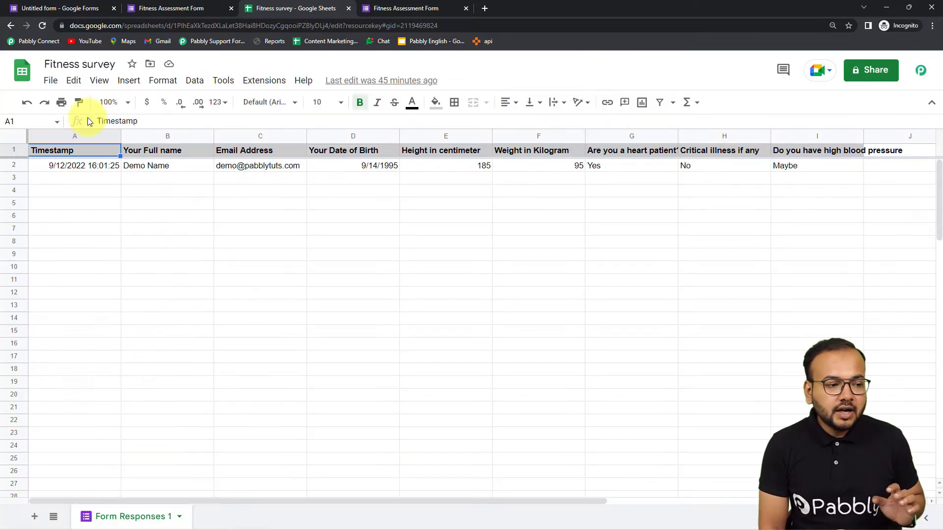
# - Reload the Fitness survey sheet and open the Initial Setup of the Pabbly Connect Webhooks add-on
pyautogui.click(41, 25)
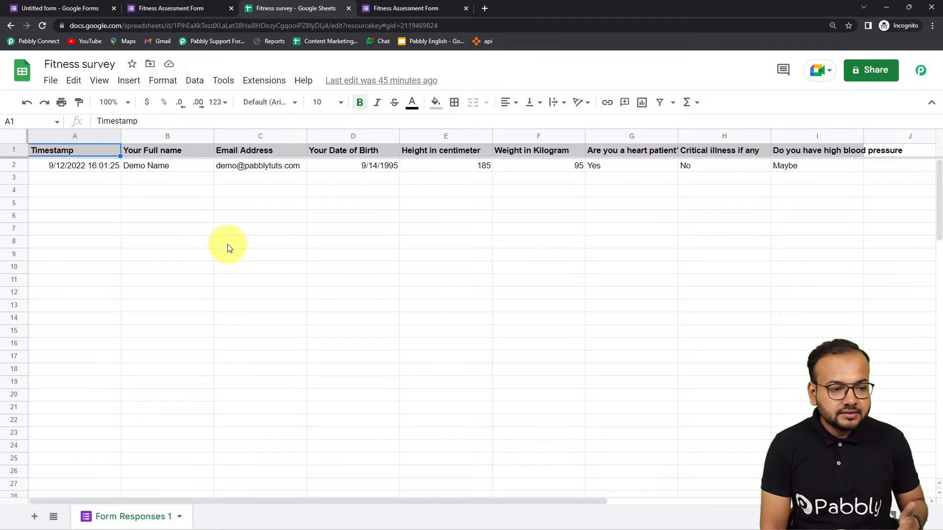
pyautogui.click(265, 82)
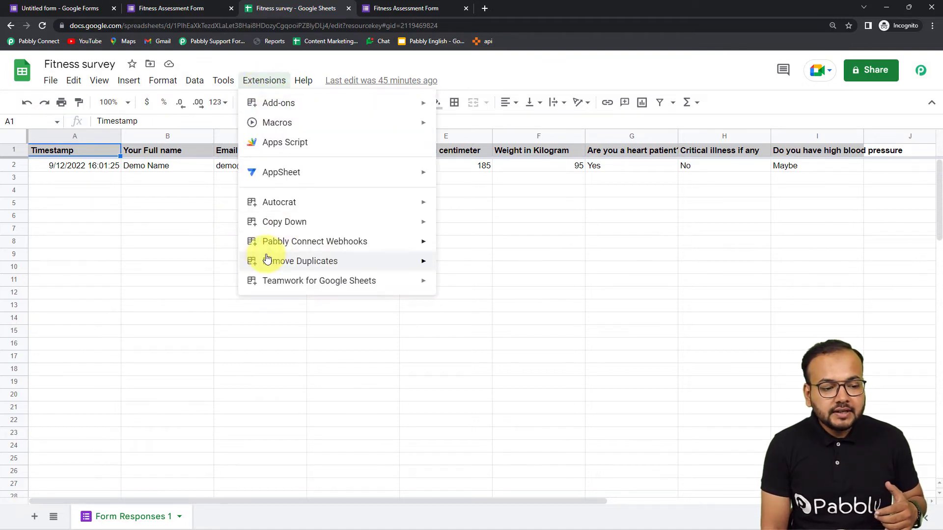
pyautogui.moveTo(267, 246)
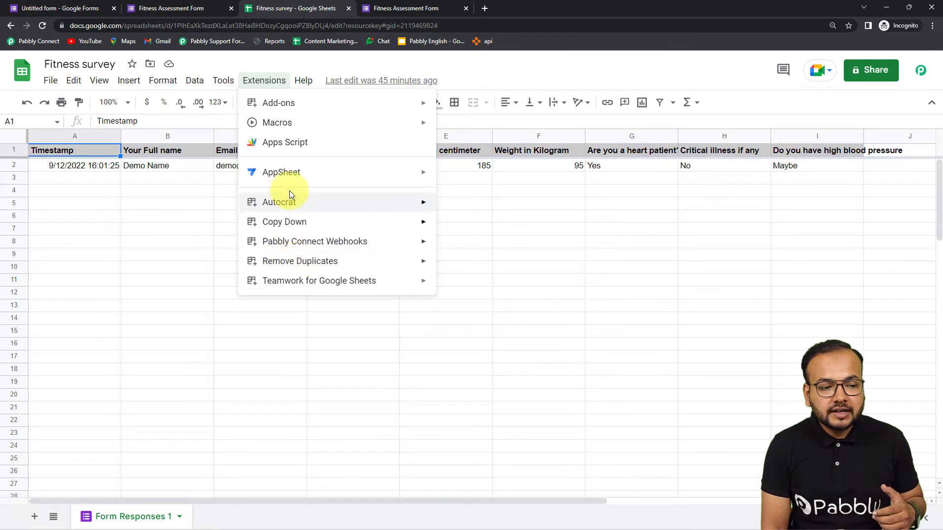
pyautogui.moveTo(290, 263)
pyautogui.moveTo(315, 243)
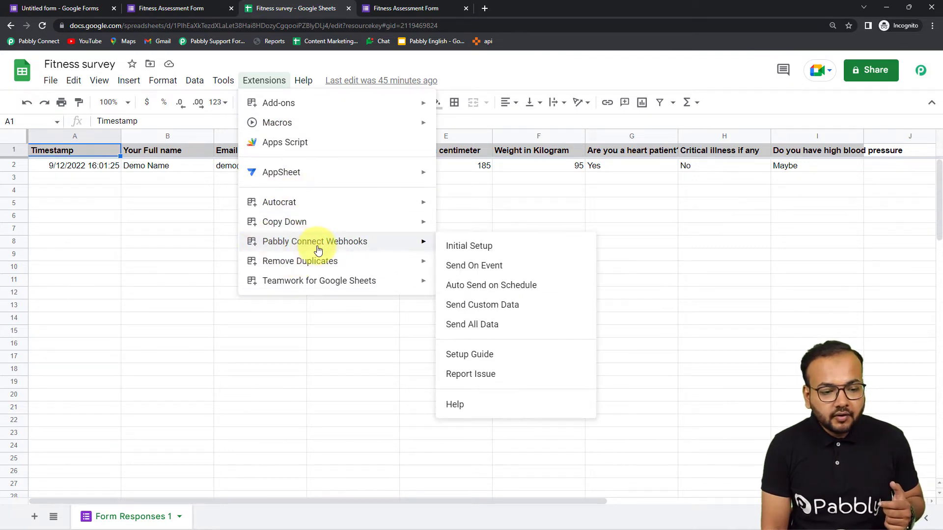
pyautogui.click(481, 252)
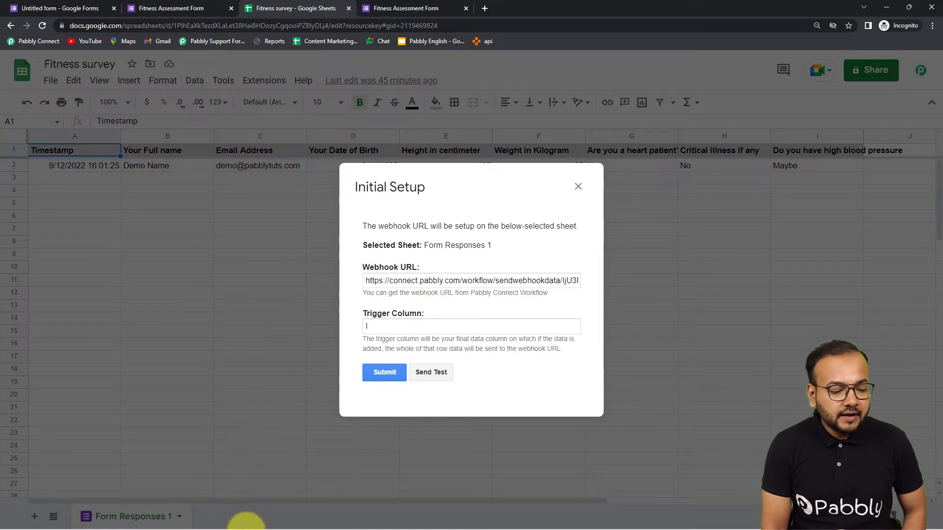
# - Copy the webhook URL from the Google Forms trigger in the Pabbly Connect workflow and return to the Fitness survey sheet
pyautogui.moveTo(255, 520)
pyautogui.click(223, 485)
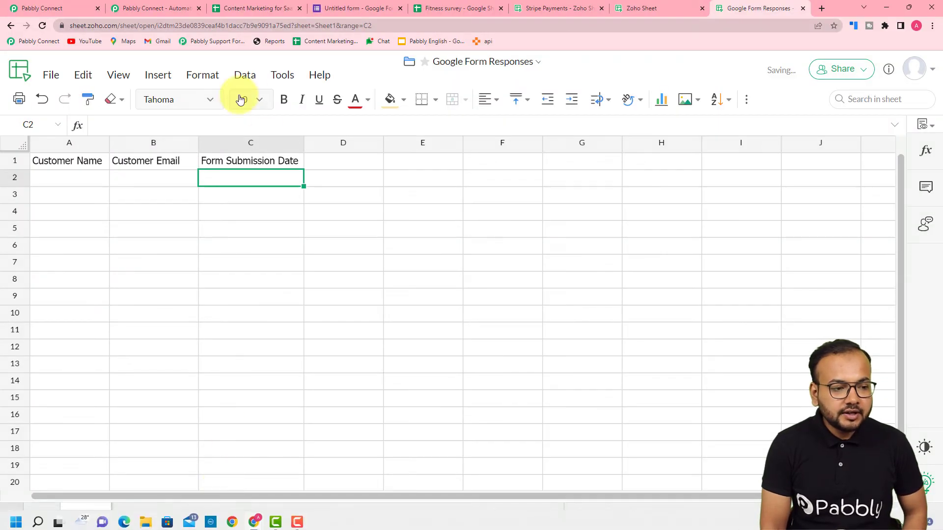
pyautogui.click(44, 8)
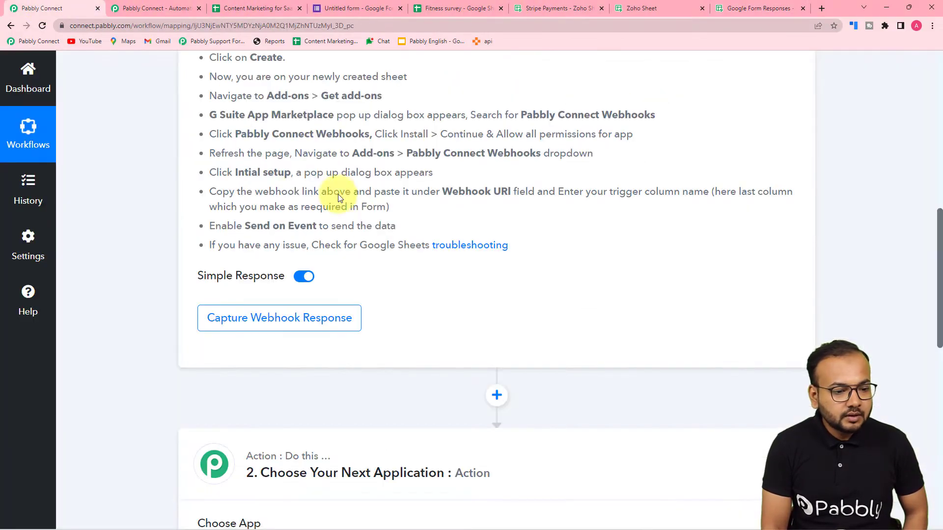
pyautogui.scroll(5, 375, 210)
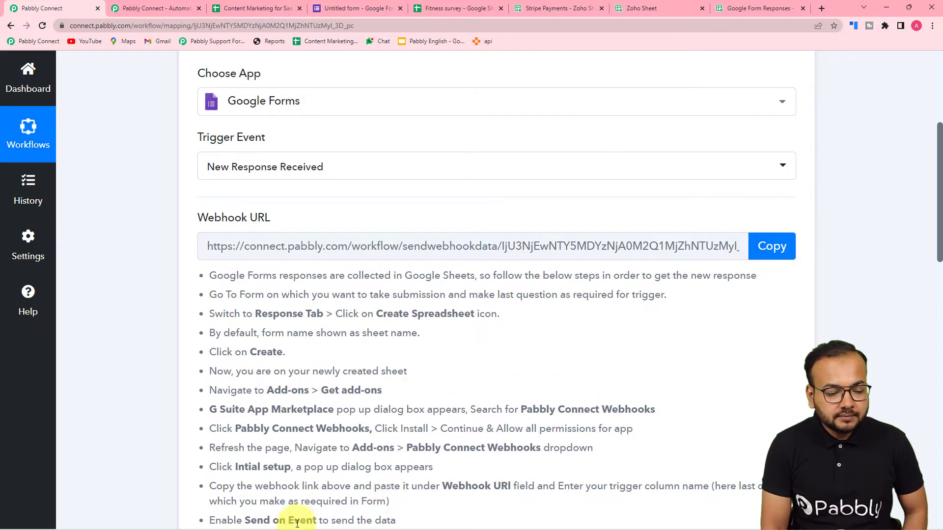
pyautogui.click(774, 249)
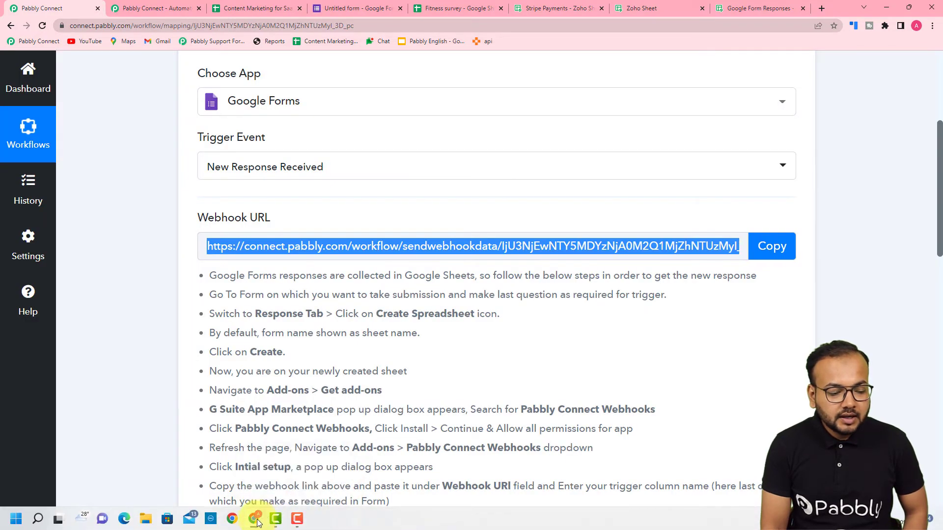
pyautogui.moveTo(258, 523)
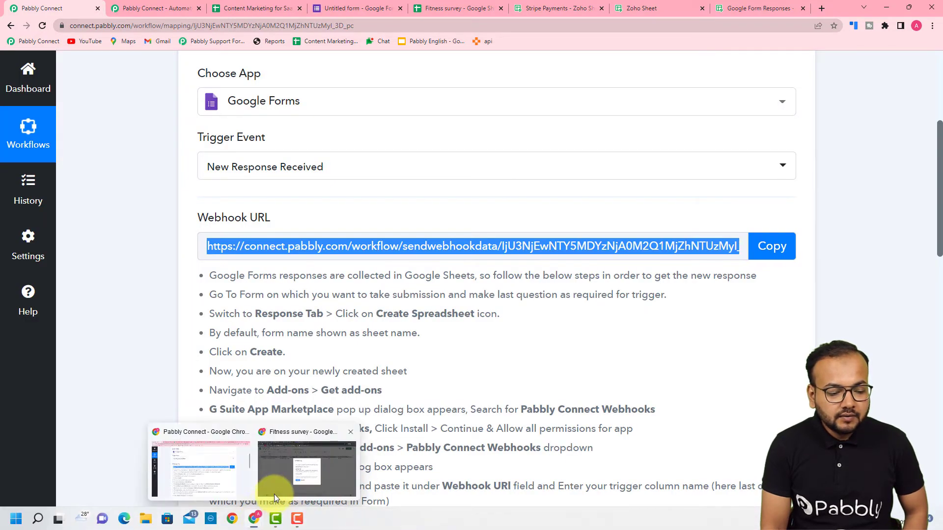
pyautogui.click(274, 494)
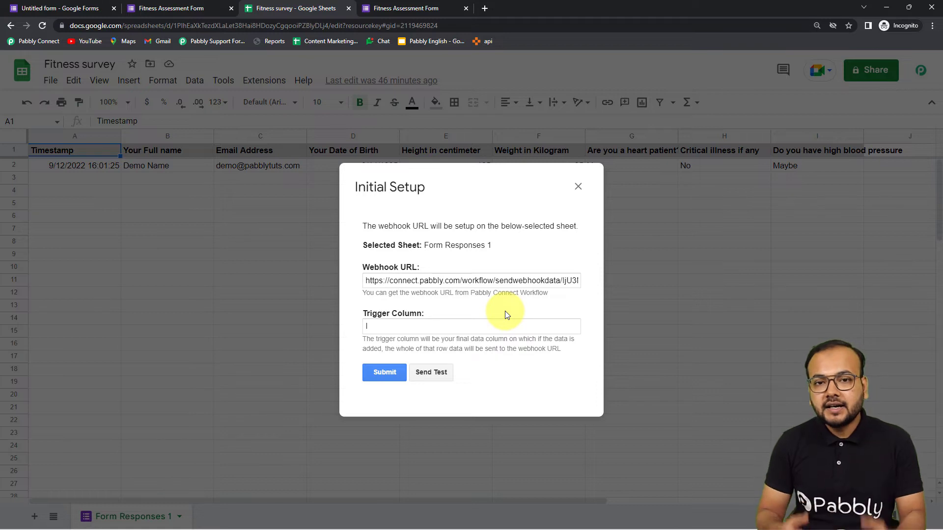
# - Reopen the Pabbly Connect Webhooks Initial Setup and replace the webhook URL with the copied one
pyautogui.click(577, 186)
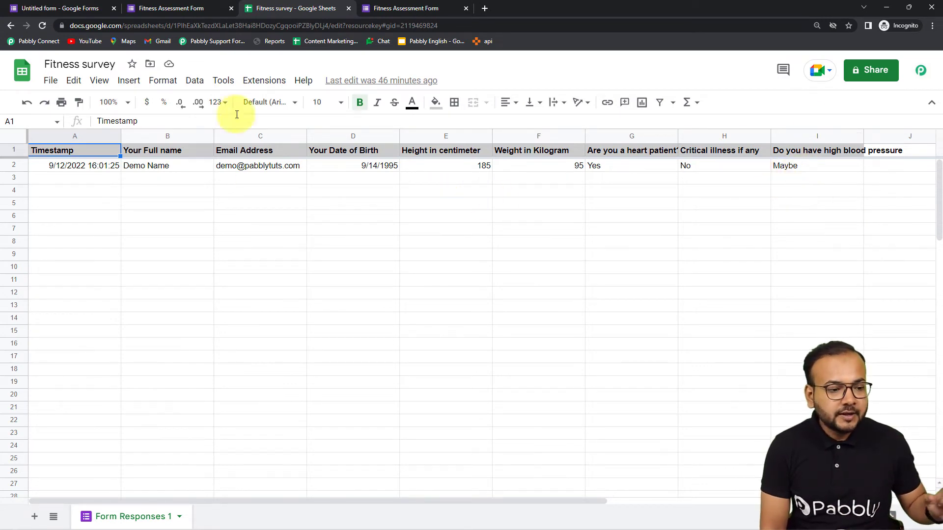
pyautogui.click(260, 81)
pyautogui.moveTo(326, 243)
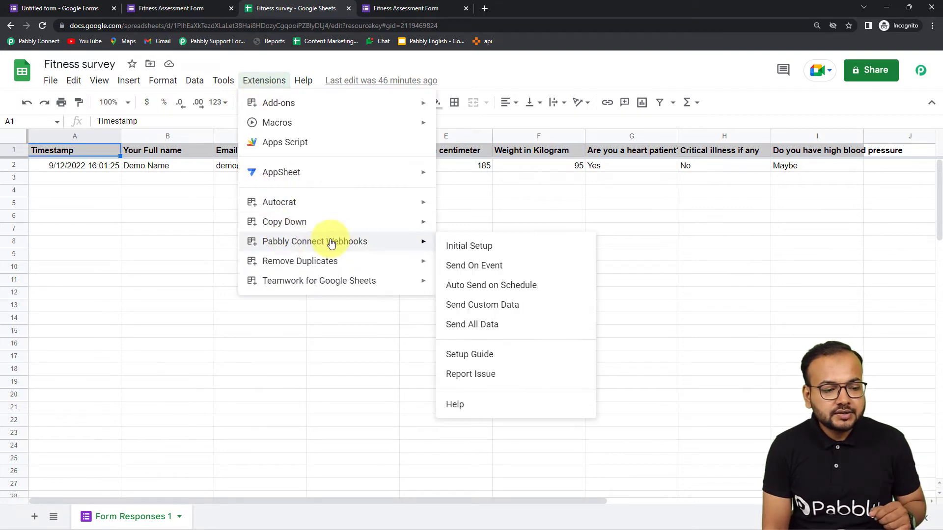
pyautogui.click(462, 251)
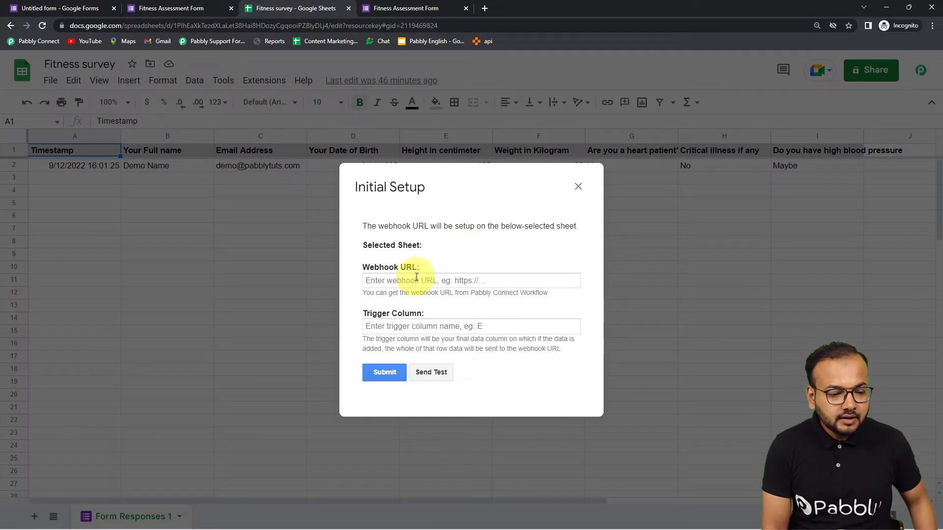
pyautogui.tripleClick(414, 283)
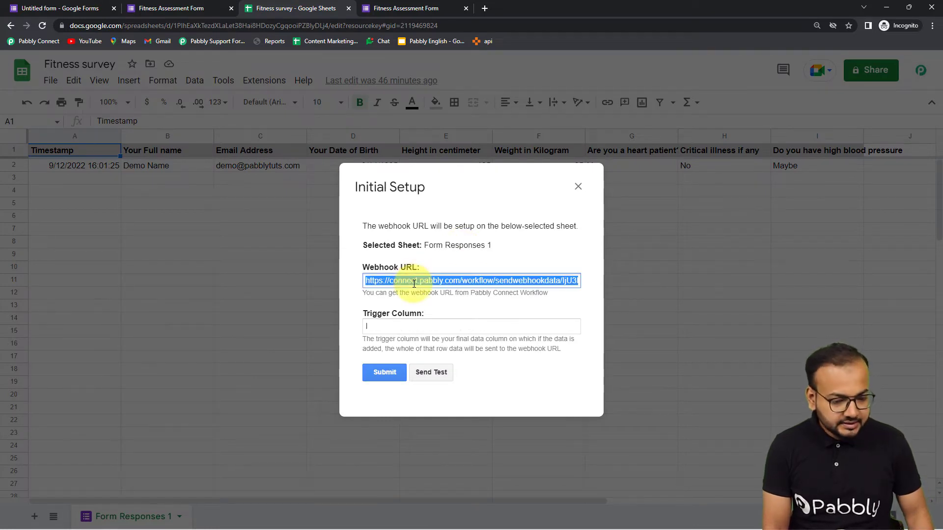
pyautogui.press('BackSpace')
pyautogui.rightClick(400, 281)
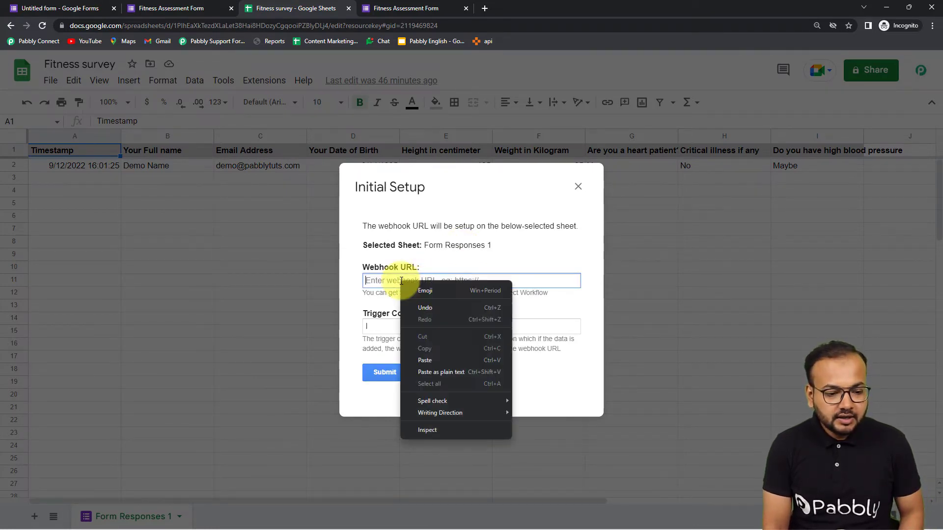
pyautogui.click(417, 369)
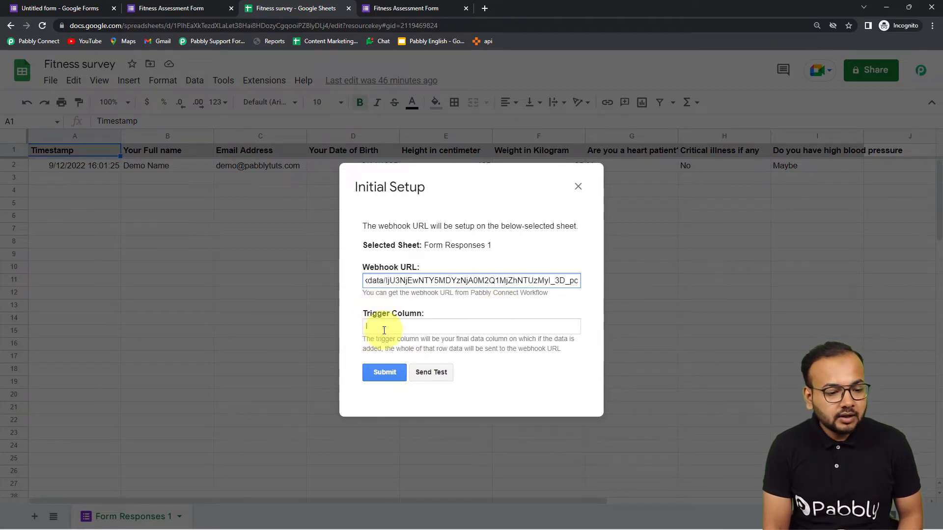
pyautogui.click(482, 365)
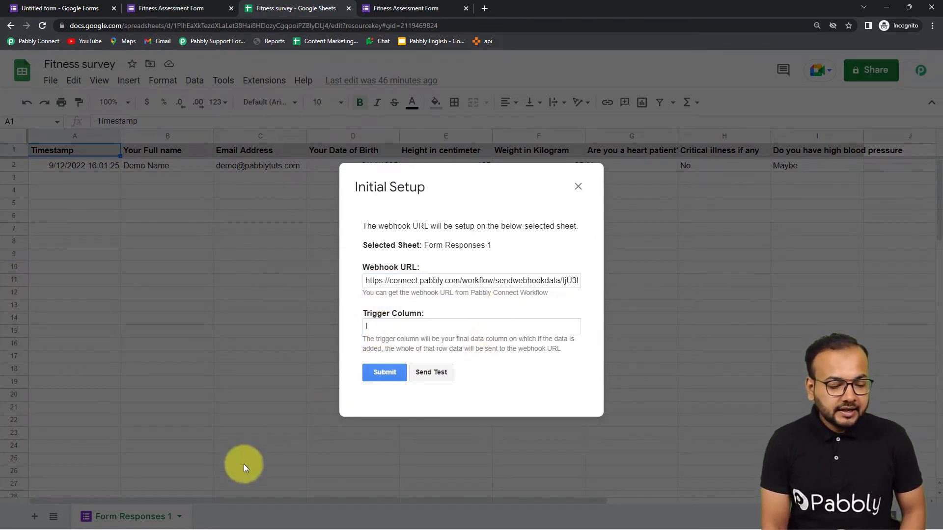
# - Switch to the Pabbly Connect workflow and check the webhook response status of the Google Forms trigger
pyautogui.click(223, 476)
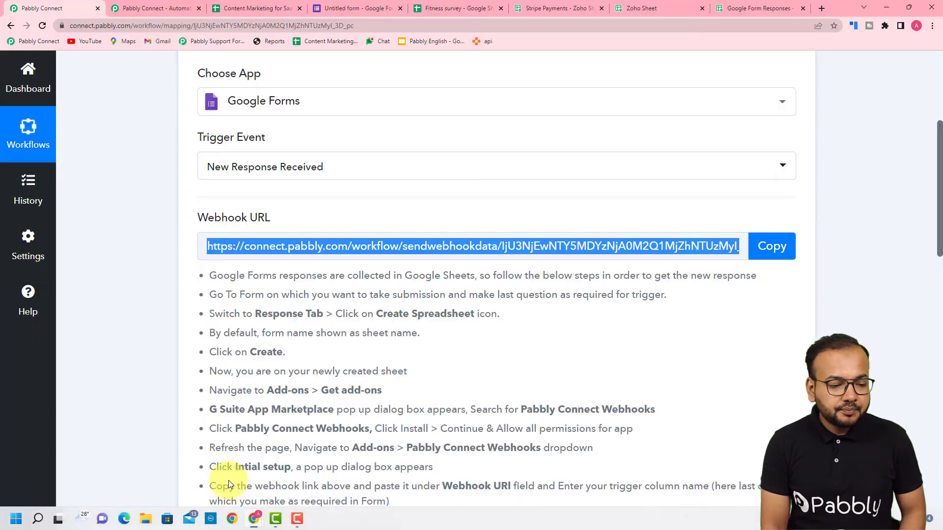
pyautogui.scroll(-2, 215, 289)
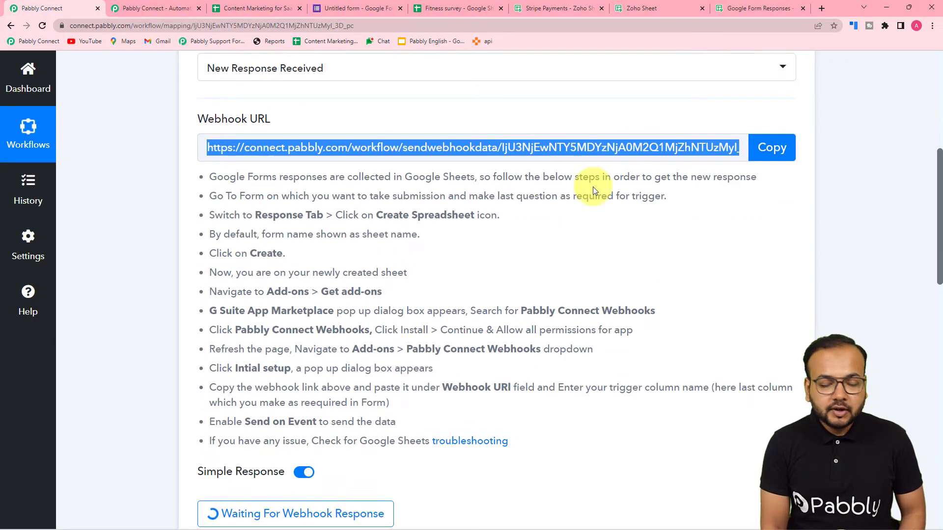
pyautogui.scroll(-4, 593, 187)
pyautogui.scroll(-2, 611, 195)
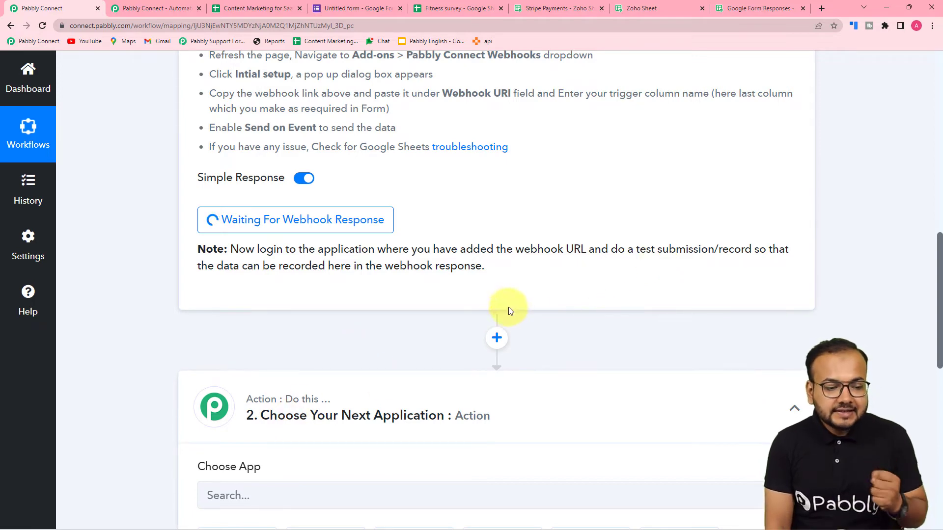
# - Return to the Fitness survey sheet and send a test to the webhook from the Initial Setup
pyautogui.moveTo(251, 525)
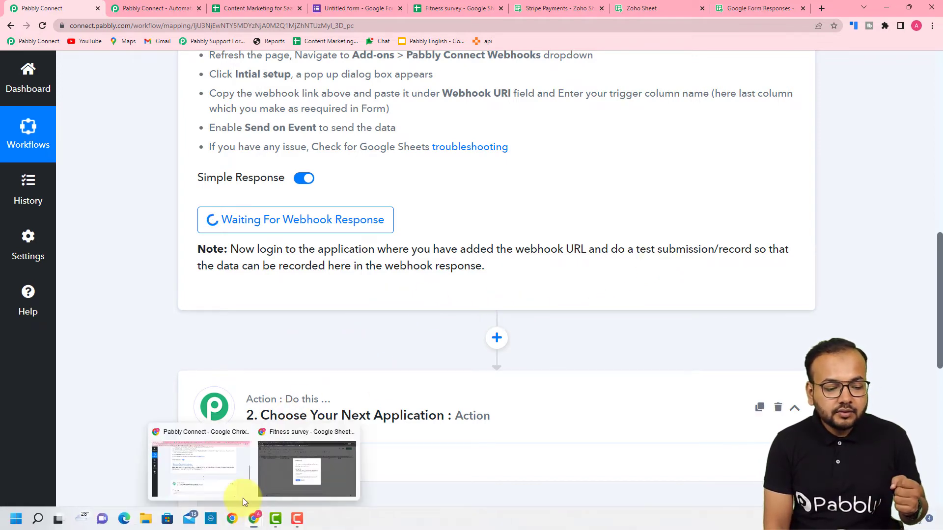
pyautogui.click(285, 477)
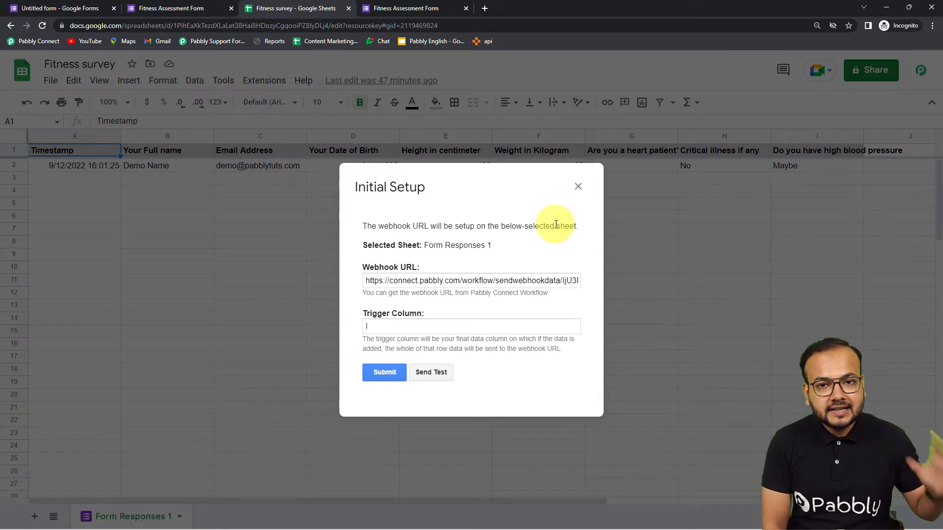
pyautogui.click(435, 373)
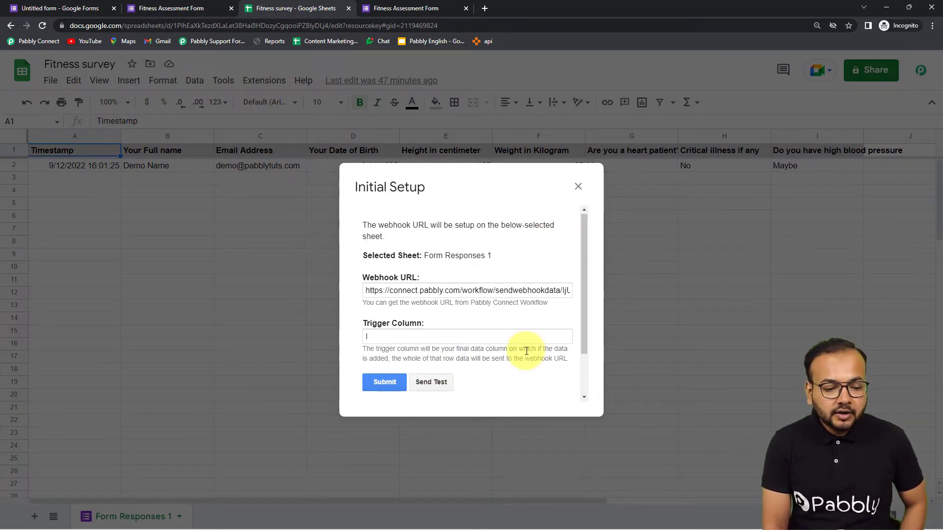
# - Review the test data sent from the Initial Setup and the response received by the Google Forms trigger in the Pabbly Connect workflow
pyautogui.scroll(-2, 526, 351)
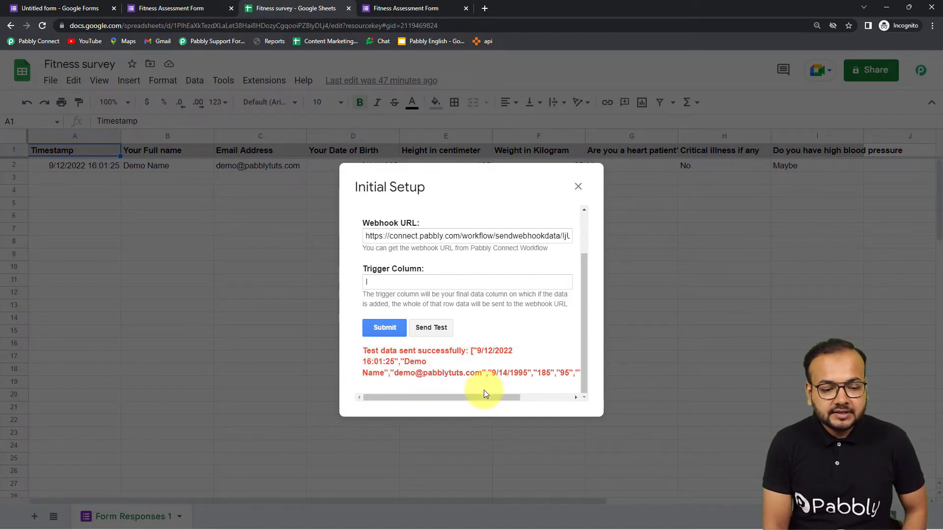
pyautogui.moveTo(527, 392); pyautogui.dragTo(570, 396)
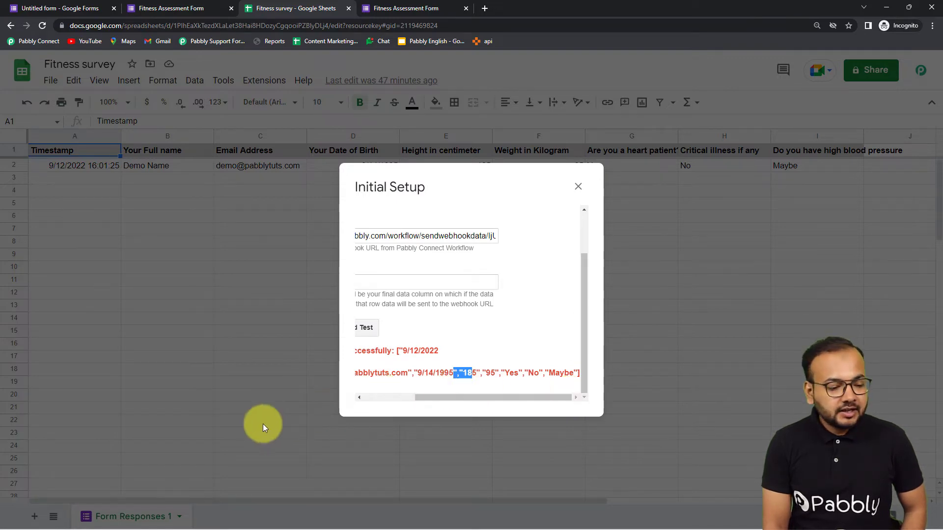
pyautogui.moveTo(227, 506)
pyautogui.moveTo(254, 516)
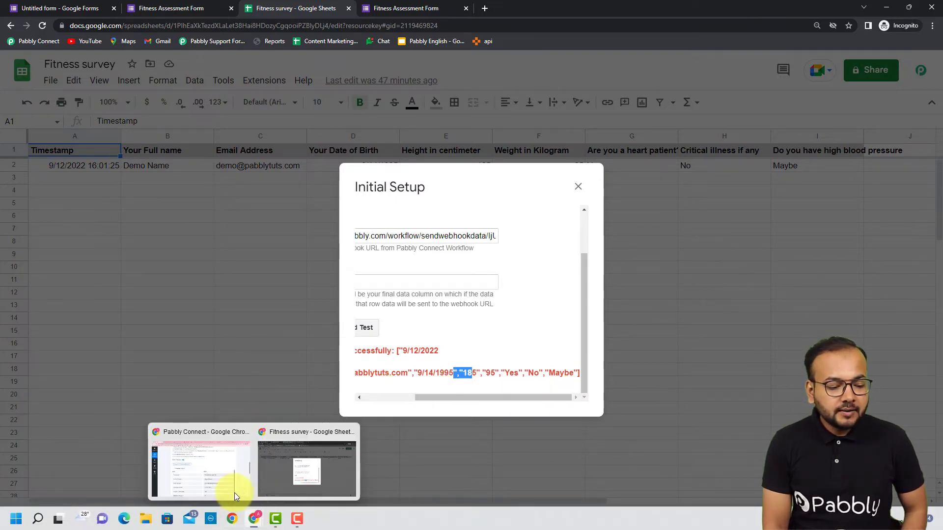
pyautogui.click(234, 493)
pyautogui.scroll(-8, 204, 341)
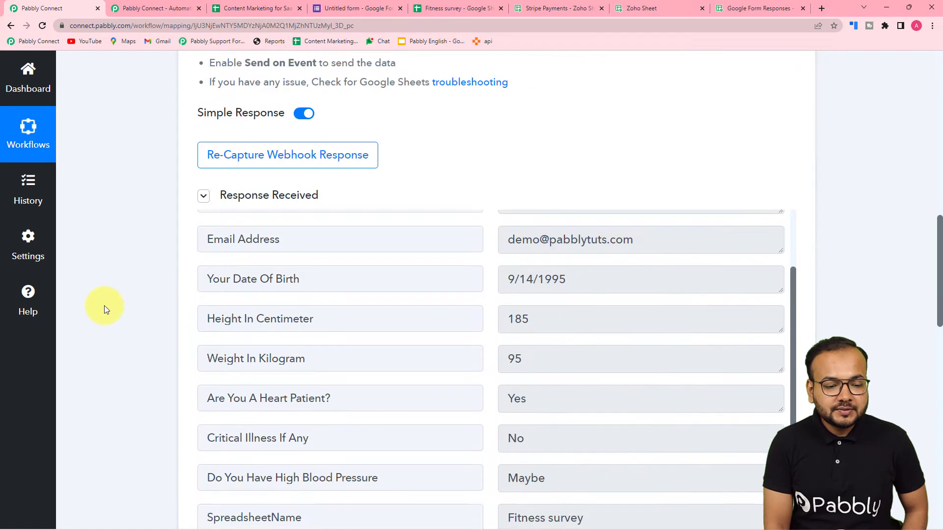
pyautogui.scroll(-2, 233, 245)
pyautogui.scroll(4, 251, 219)
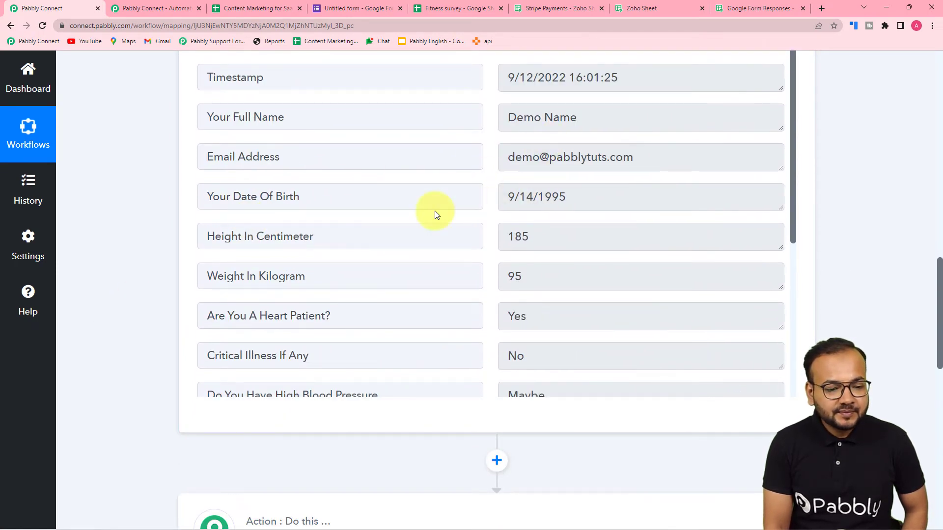
pyautogui.scroll(-6, 509, 295)
pyautogui.scroll(5, 509, 296)
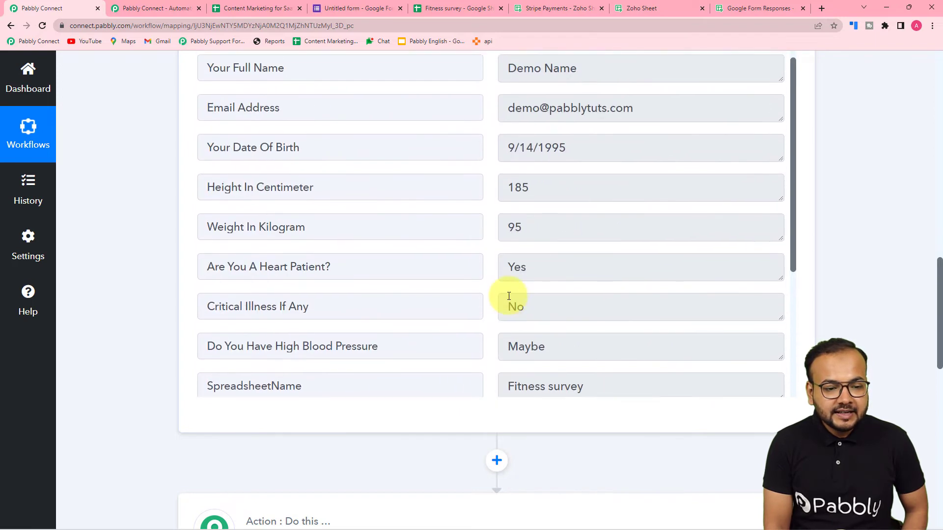
pyautogui.scroll(1, 509, 296)
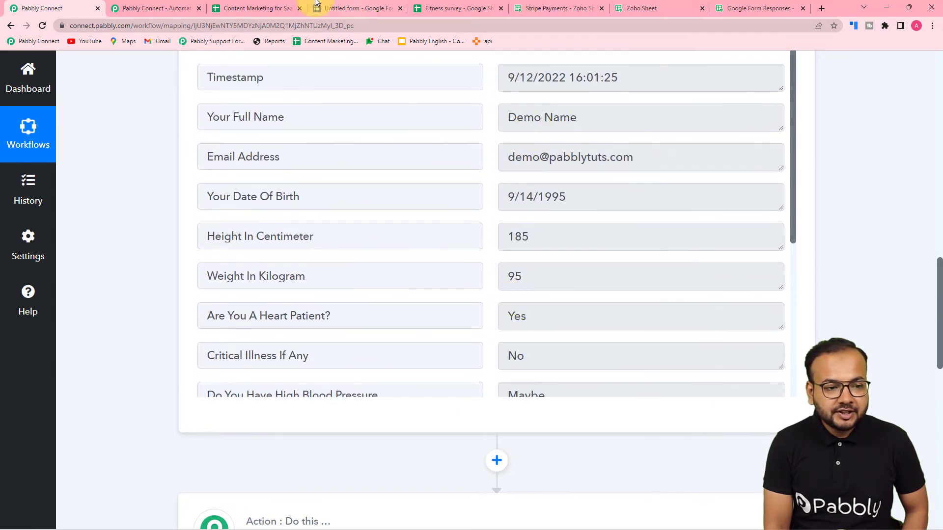
# - Compare the response row in the Fitness survey sheet with the response captured in the Pabbly Connect workflow
pyautogui.click(449, 6)
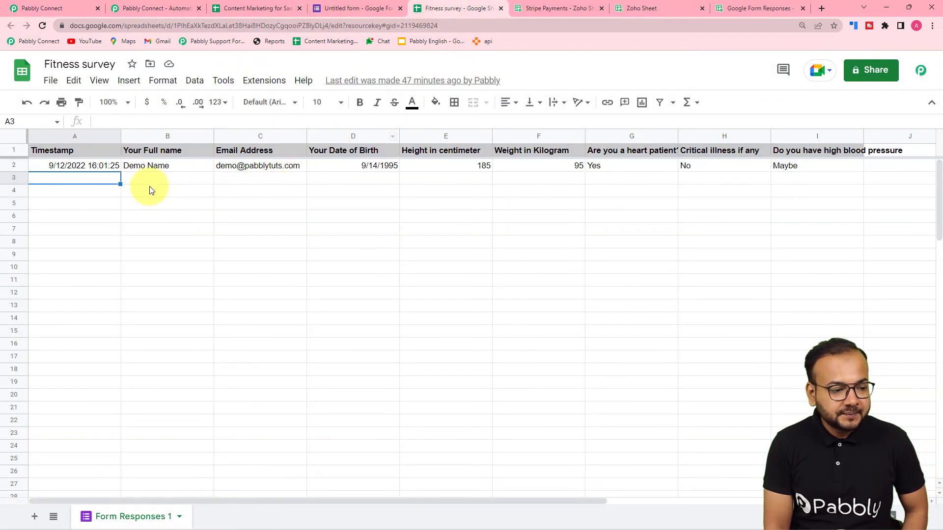
pyautogui.click(89, 8)
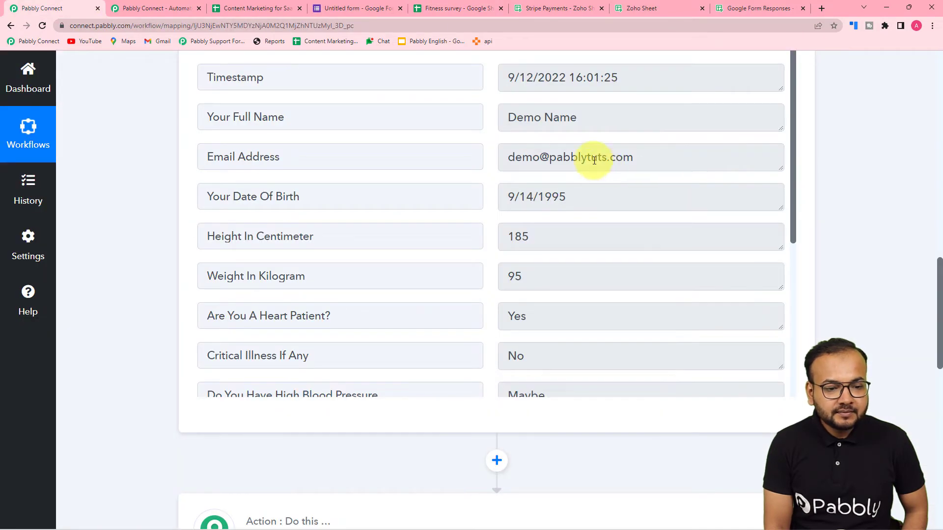
pyautogui.scroll(-5, 579, 241)
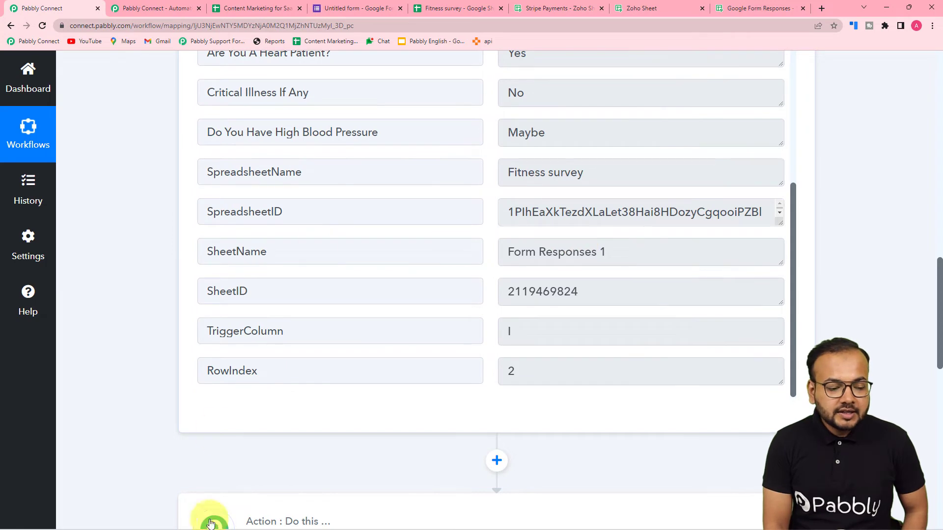
# - Return to the Fitness survey sheet, submit the webhook Initial Setup and close it
pyautogui.moveTo(254, 519)
pyautogui.click(314, 468)
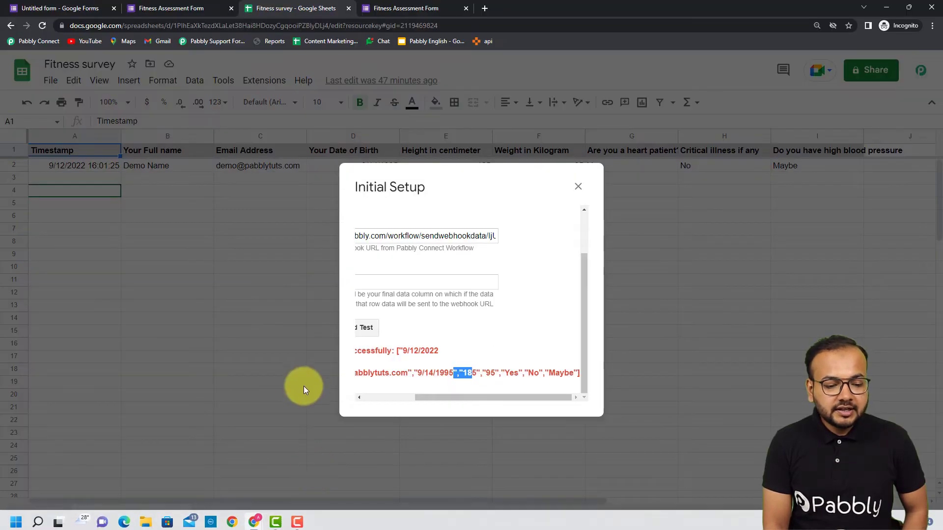
pyautogui.moveTo(424, 397); pyautogui.dragTo(307, 391)
pyautogui.click(367, 329)
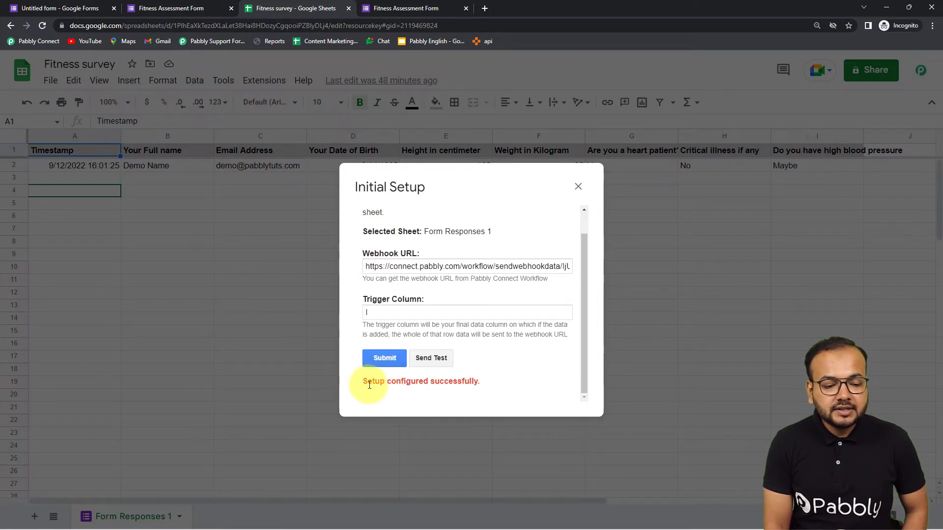
pyautogui.click(579, 185)
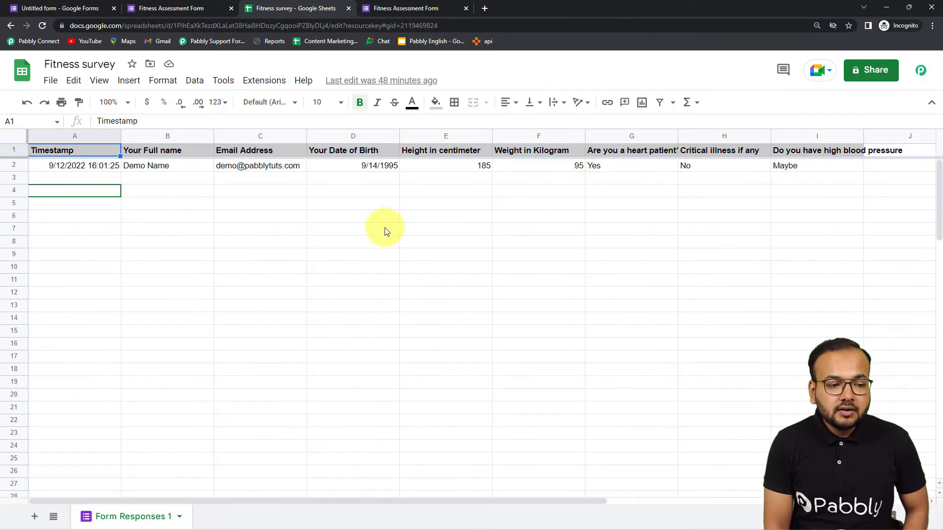
# - Enable Send On Event for Pabbly Connect Webhooks in the Fitness survey sheet
pyautogui.click(248, 86)
pyautogui.moveTo(276, 239)
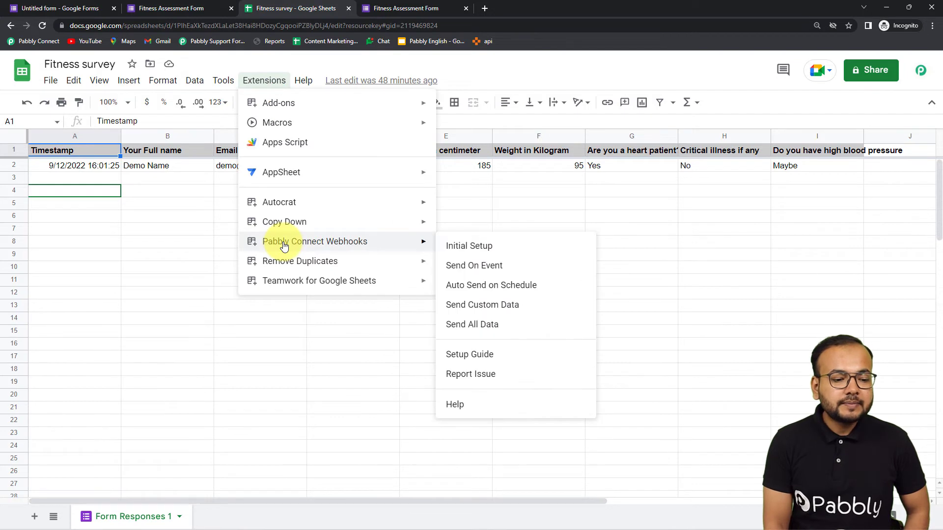
pyautogui.click(449, 266)
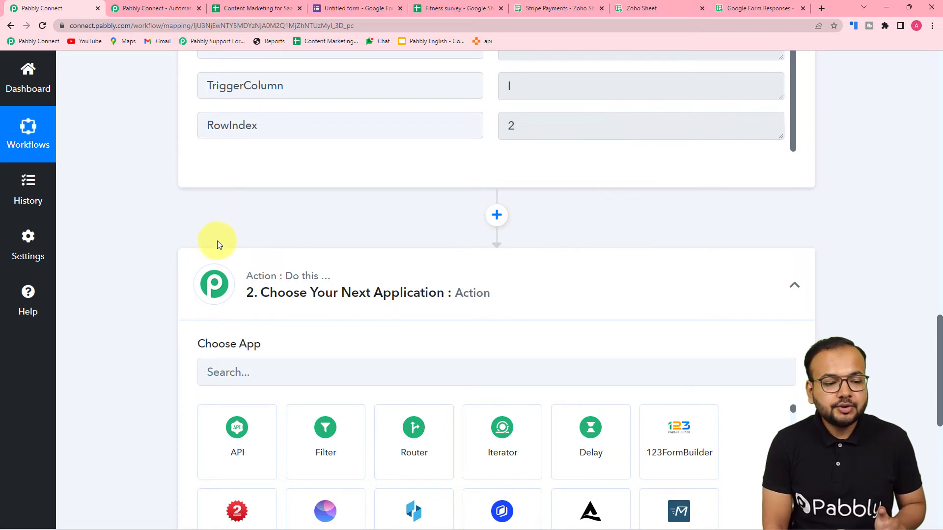
# - Choose Zoho Sheet as the workflow's action app with Create Row as the action event
pyautogui.scroll(-2, 217, 240)
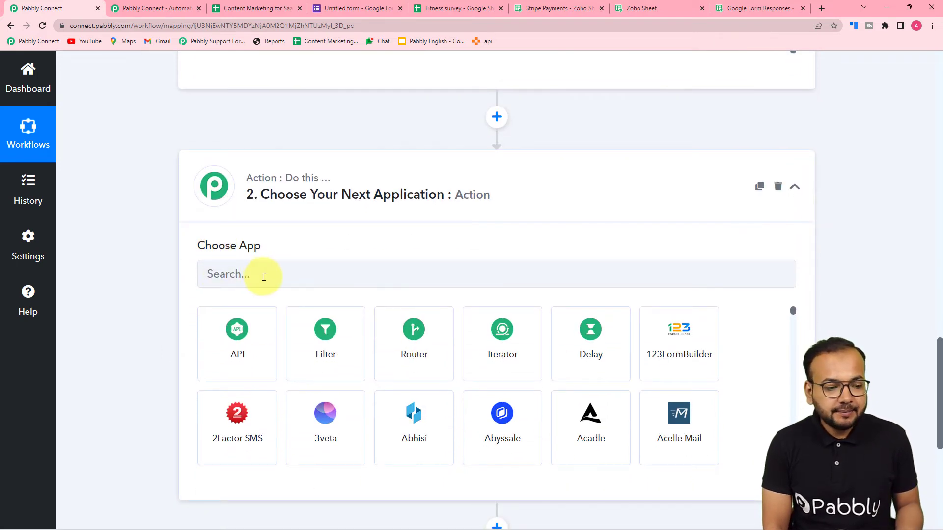
pyautogui.scroll(-2, 264, 276)
pyautogui.click(308, 186)
pyautogui.write('z')
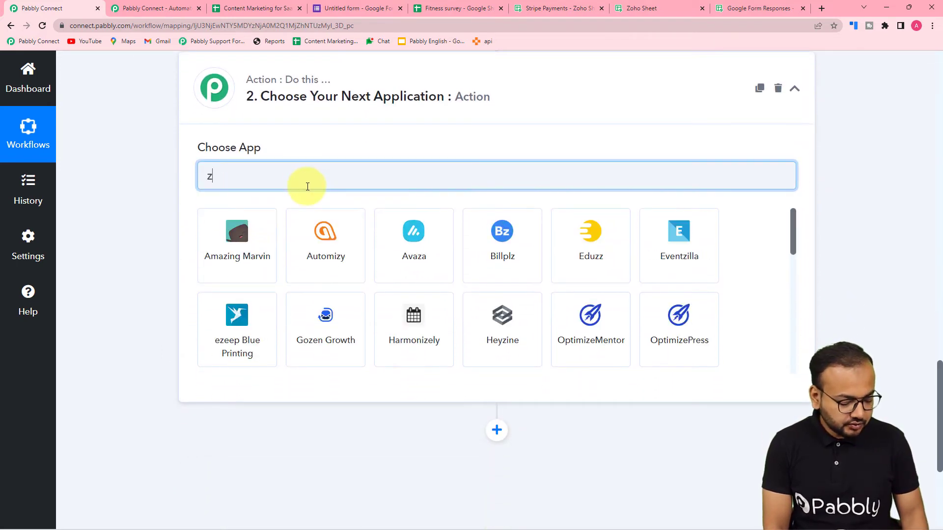
pyautogui.write('oho')
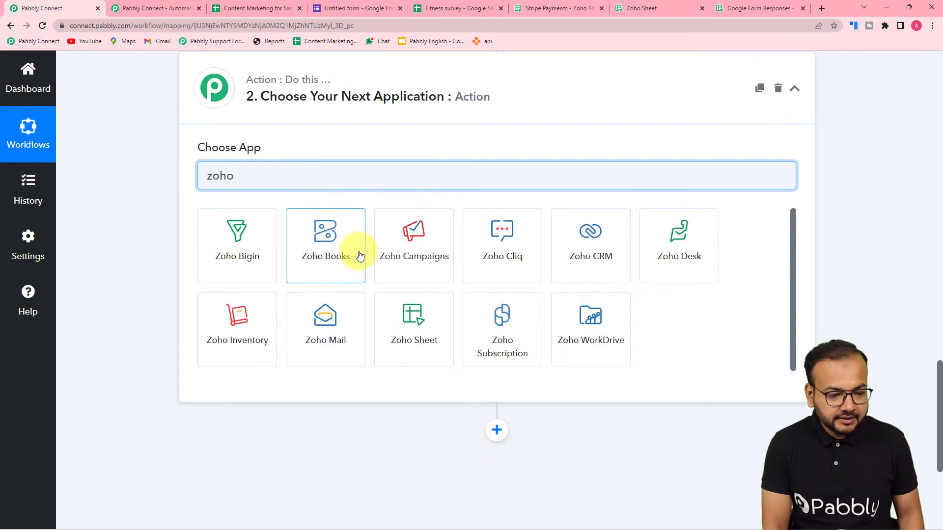
pyautogui.click(412, 337)
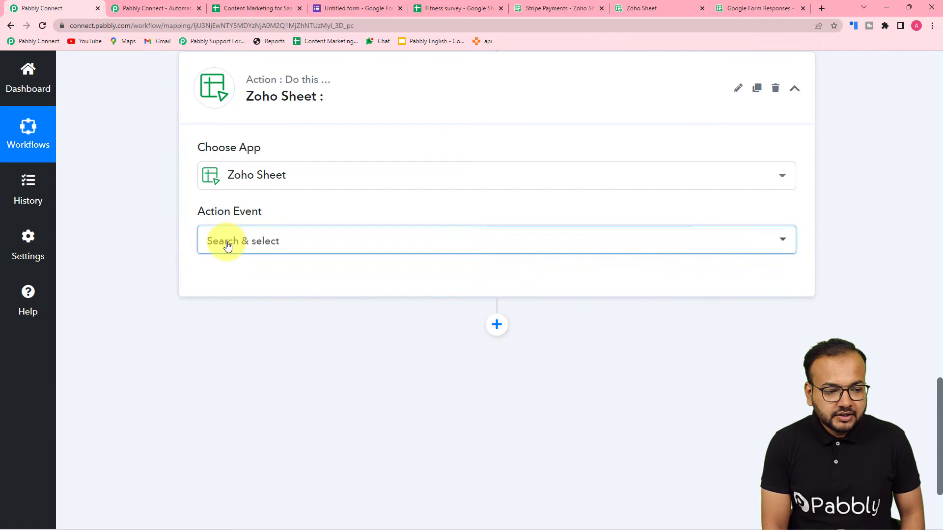
pyautogui.click(228, 245)
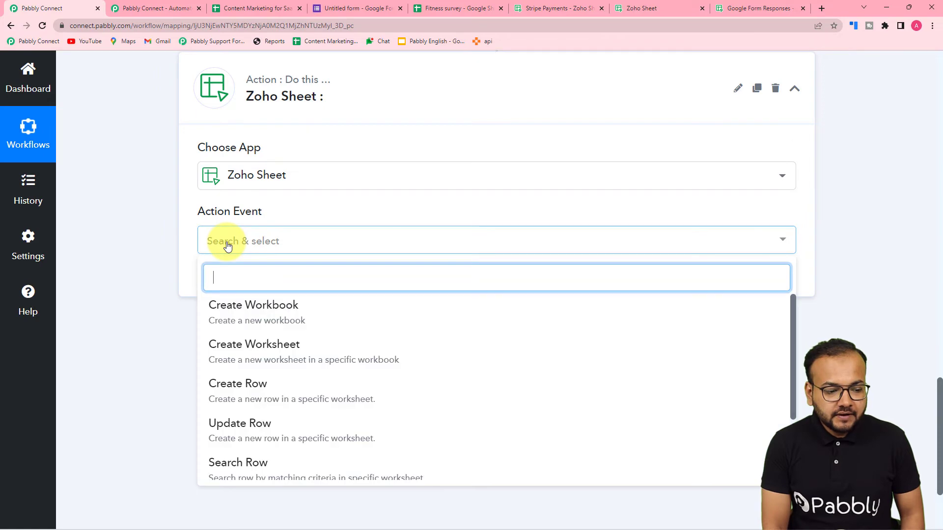
pyautogui.click(253, 397)
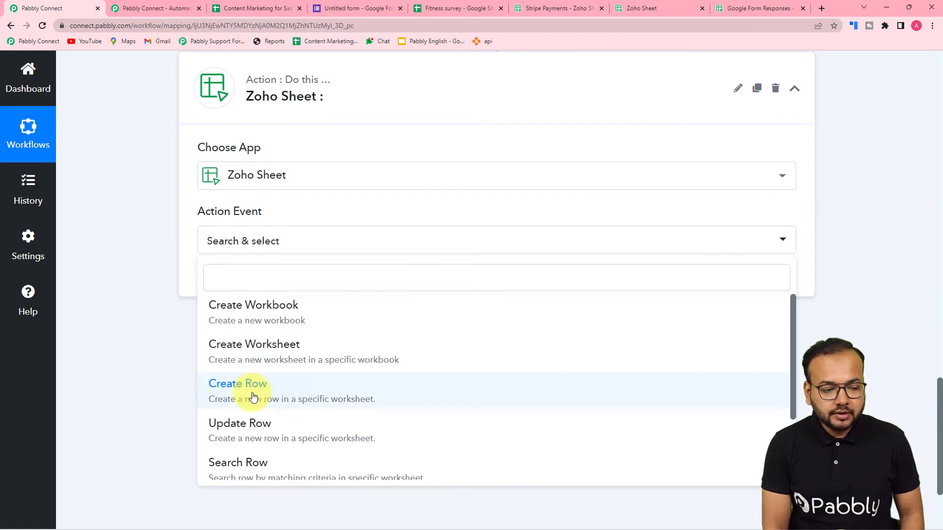
# - Start adding a new Zoho Sheet connection for the Create Row action, up to the domain request
pyautogui.click(228, 280)
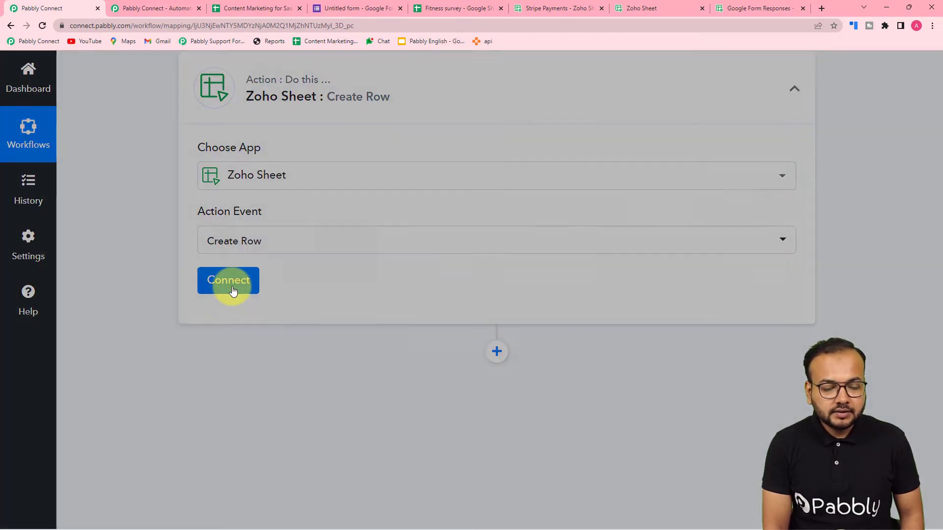
pyautogui.click(441, 210)
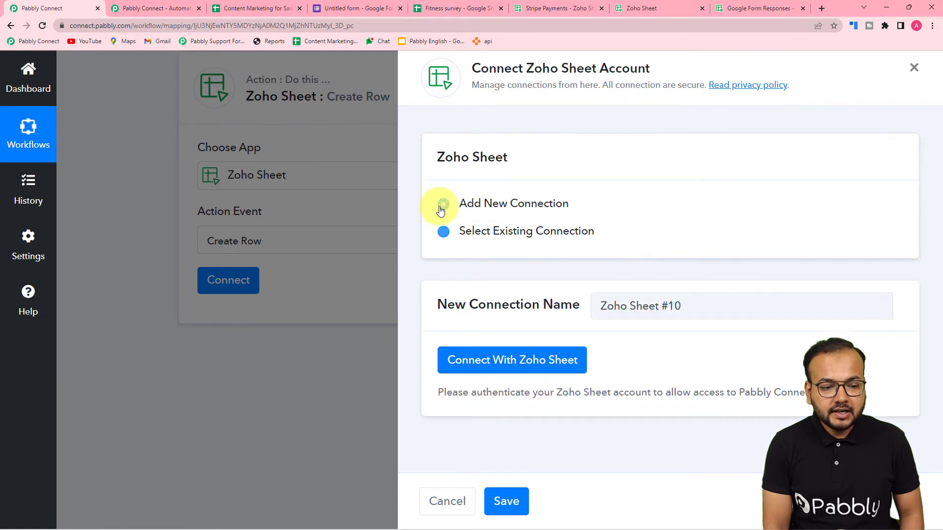
pyautogui.click(492, 361)
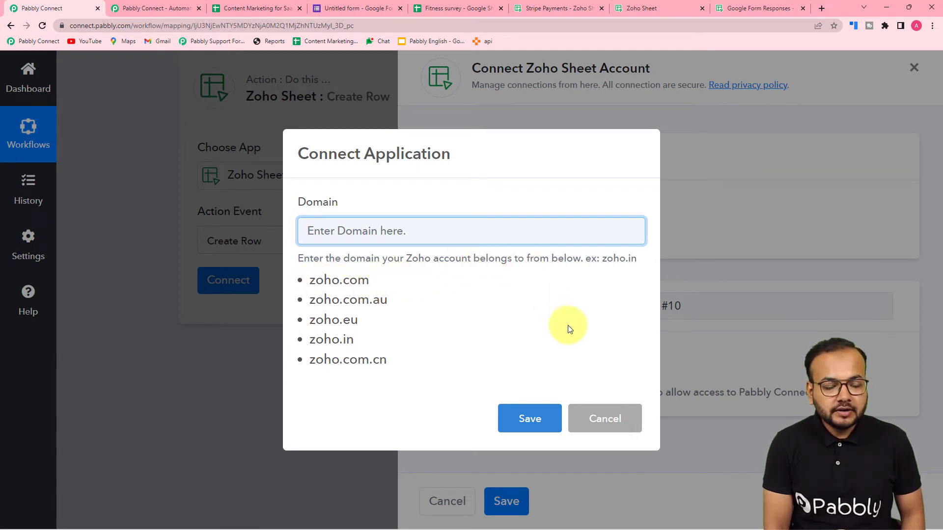
# - Check the domain of the open Zoho Sheet account, close the Content Marketing spreadsheet and return to the Pabbly Connect workflow
pyautogui.click(667, 6)
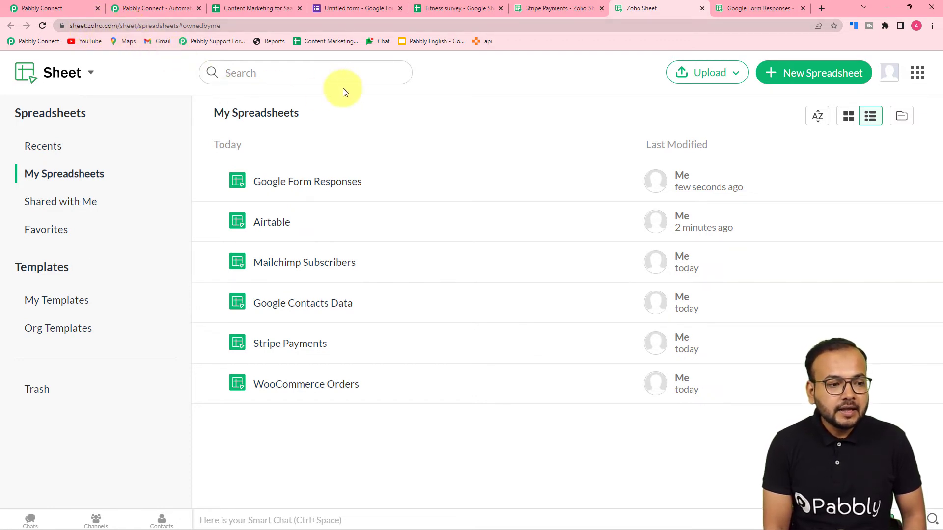
pyautogui.click(300, 8)
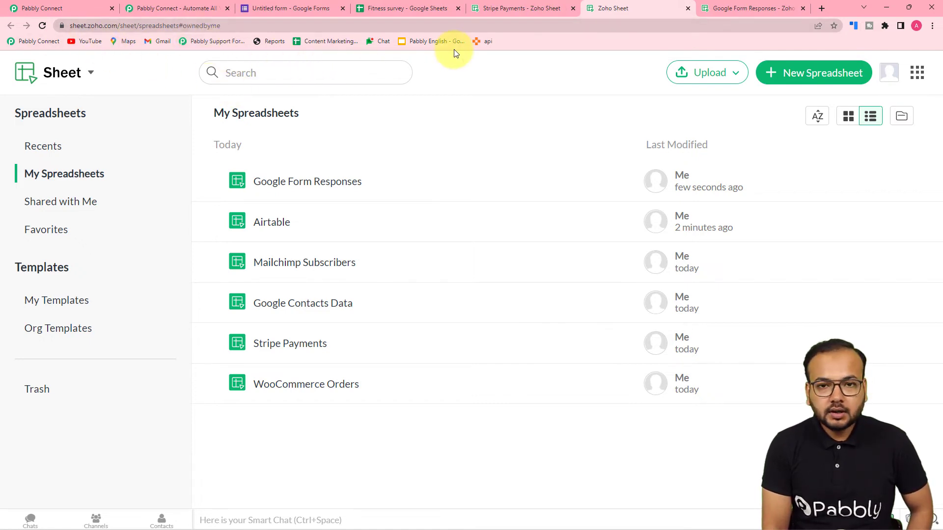
pyautogui.click(58, 11)
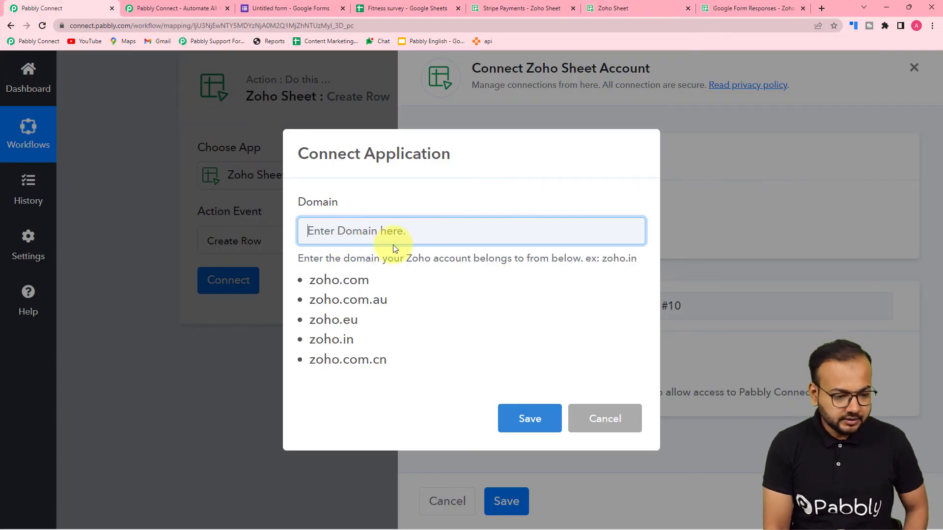
# - Set the Zoho account domain to zoho.com, save it and grant Pabbly Connect access to Zoho Sheet
pyautogui.write('zoh')
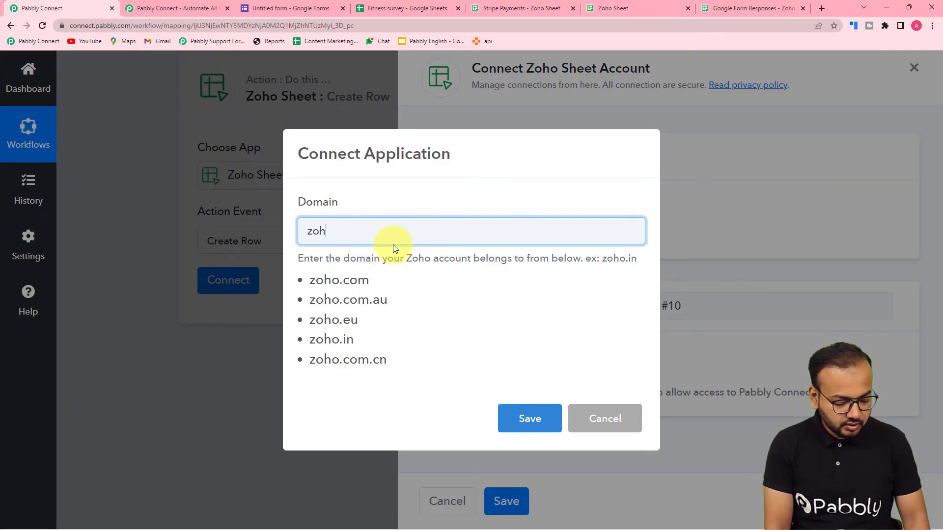
pyautogui.write('o.co')
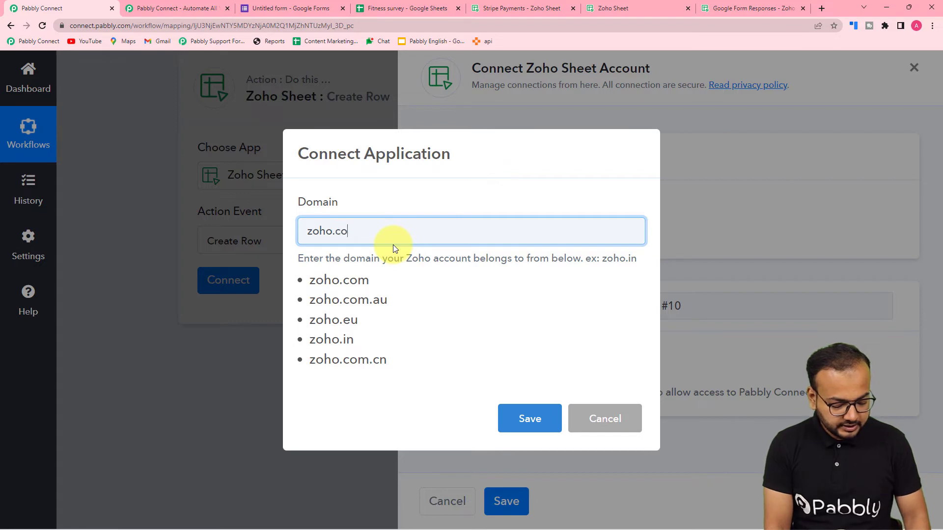
pyautogui.write('m')
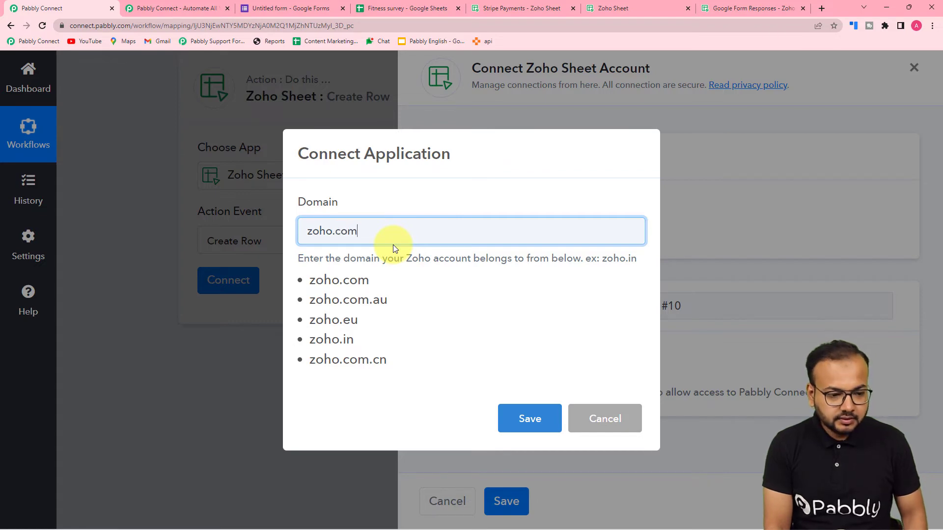
pyautogui.click(528, 431)
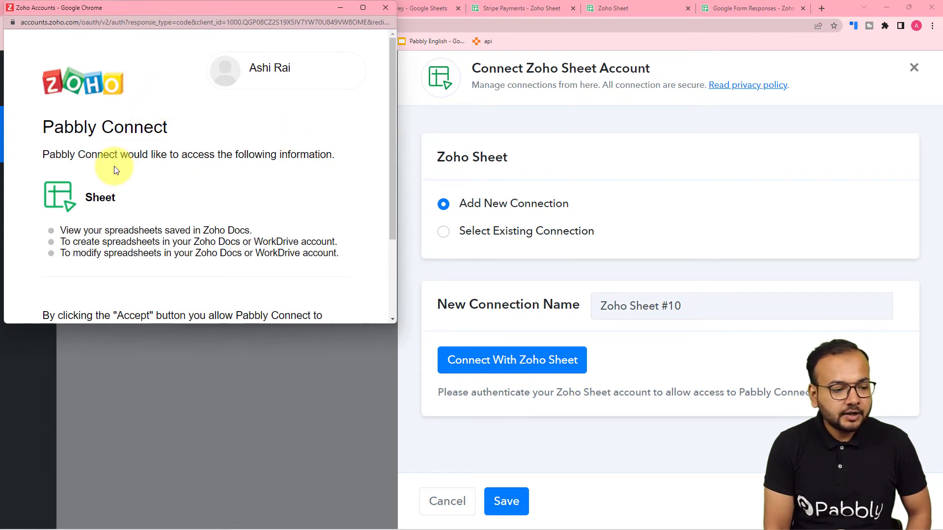
pyautogui.scroll(-3, 114, 167)
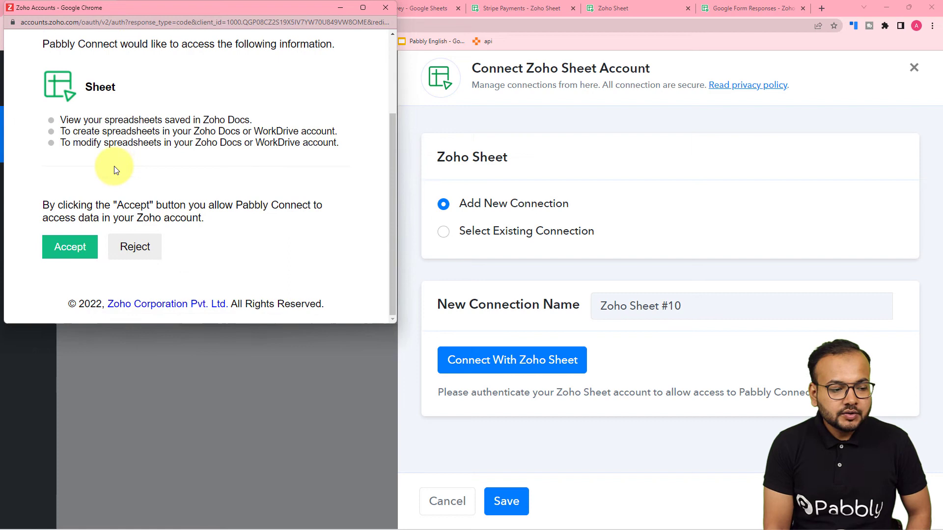
pyautogui.click(71, 246)
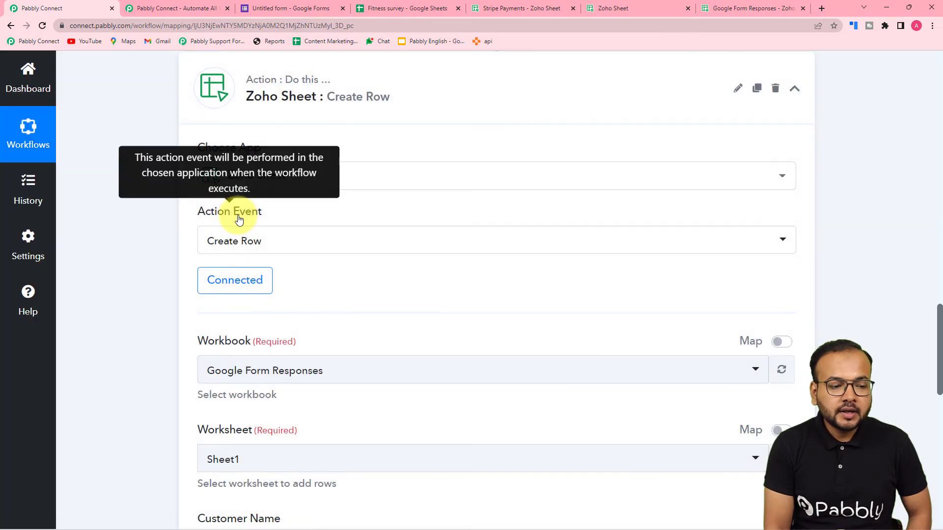
# - Review the Create Row fields and compare them with the columns of the Google Form Responses spreadsheet in Zoho Sheet
pyautogui.scroll(-4, 136, 218)
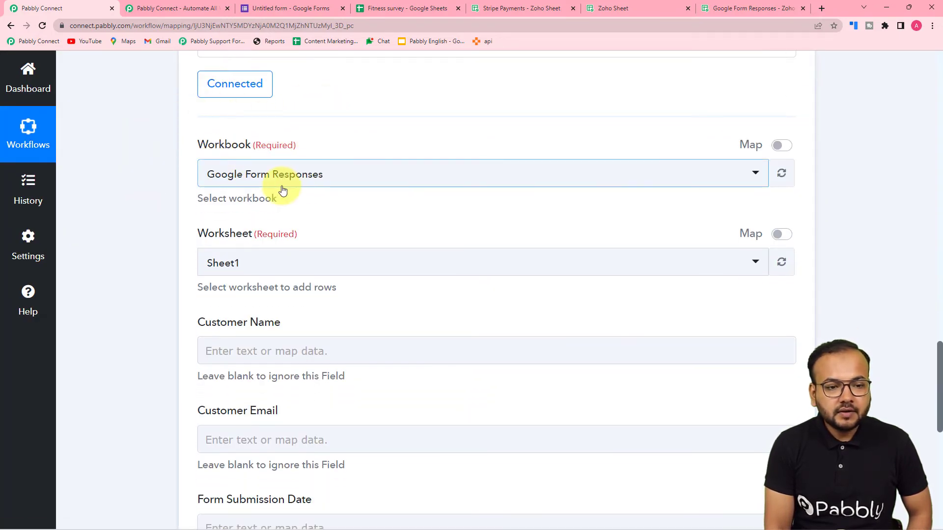
pyautogui.click(738, 8)
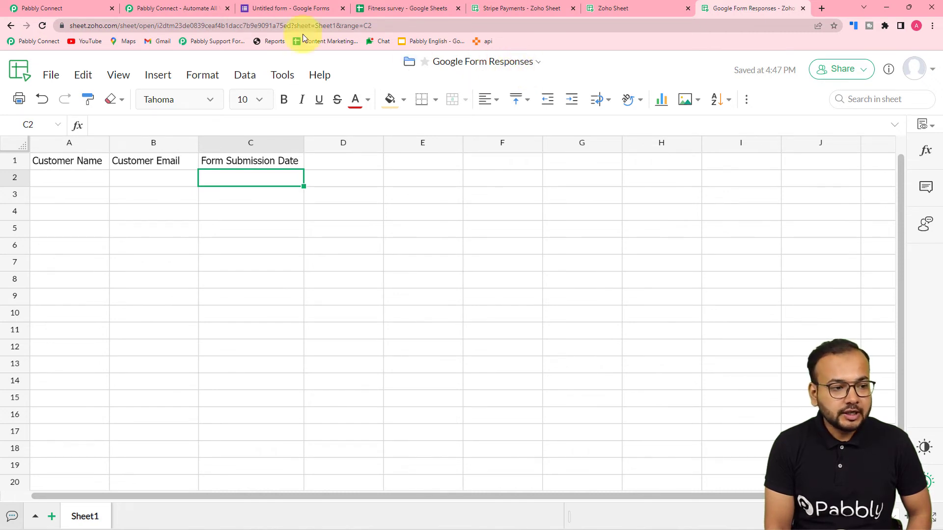
# - Return to Pabbly Connect, select the Google Form Responses workbook for Create Row and compare its fields with the Zoho Sheet columns
pyautogui.click(60, 6)
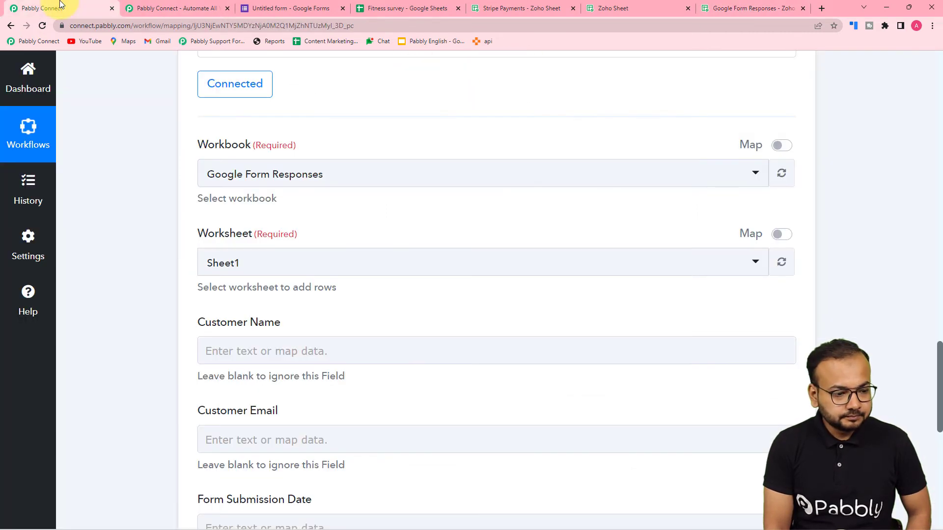
pyautogui.click(278, 182)
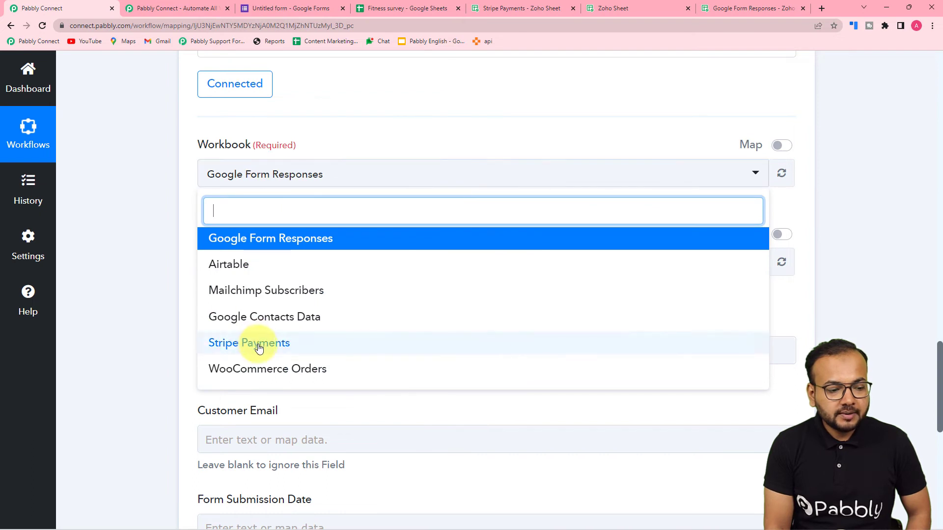
pyautogui.click(239, 242)
pyautogui.scroll(-3, 144, 204)
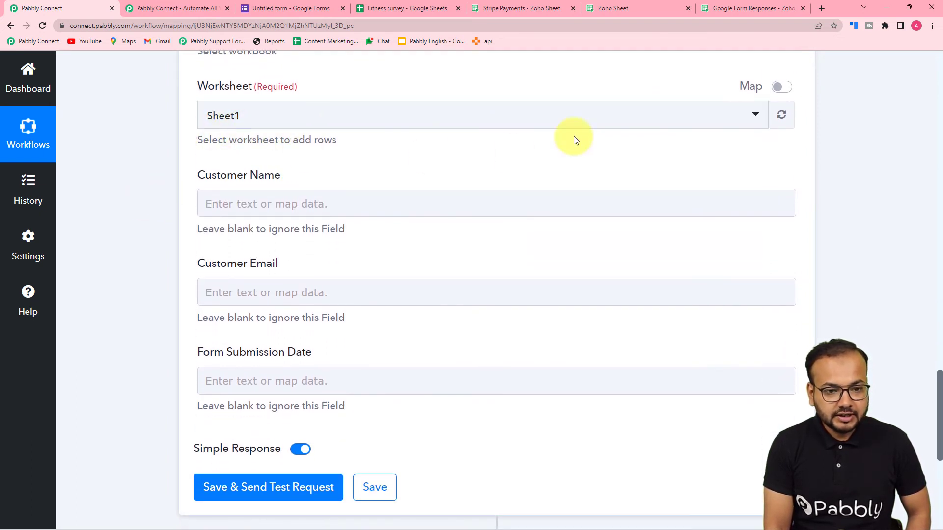
pyautogui.click(716, 6)
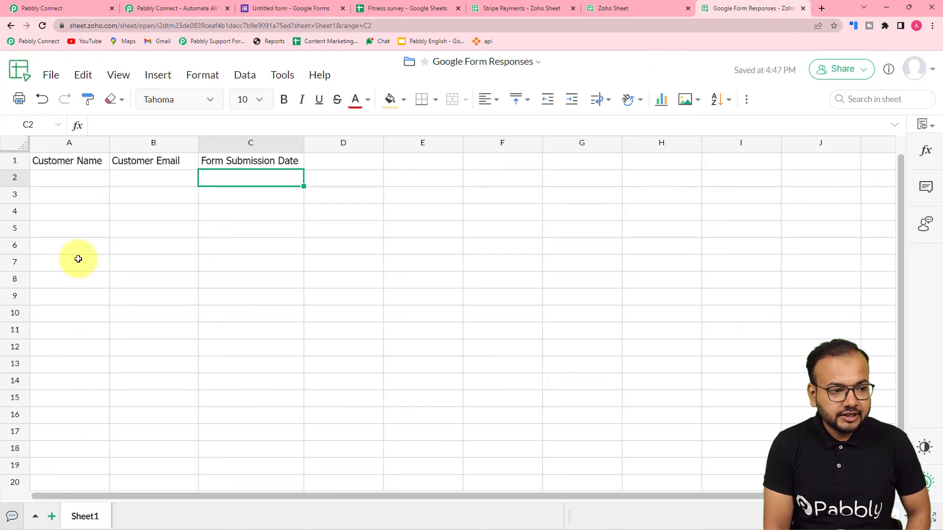
pyautogui.click(83, 9)
pyautogui.scroll(-2, 110, 207)
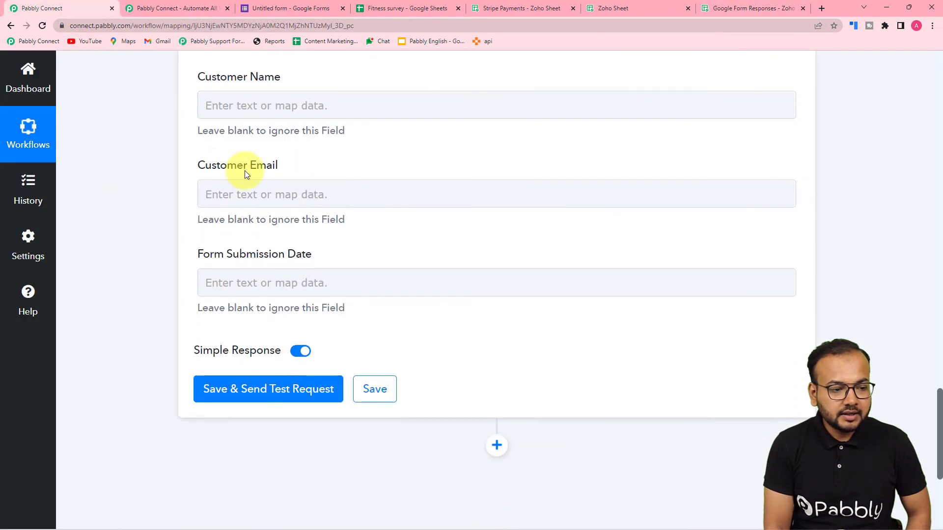
pyautogui.click(236, 104)
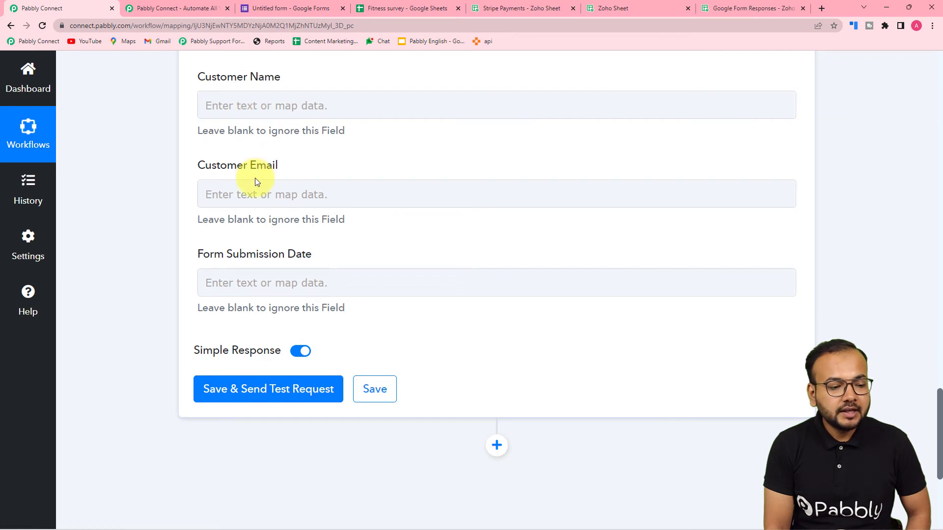
pyautogui.click(229, 292)
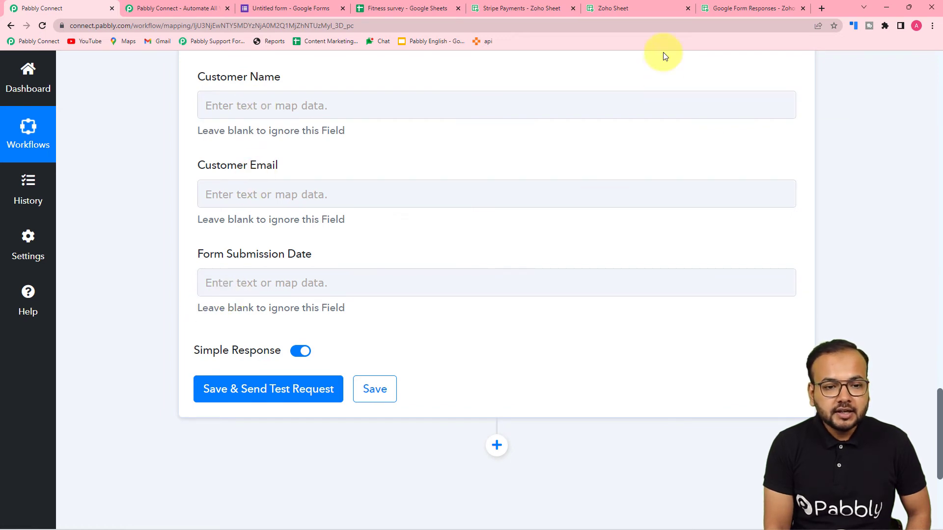
# - Switch to the Google Form Responses spreadsheet in Zoho Sheet and shade header cells A1:C1 with the current fill colour
pyautogui.click(740, 9)
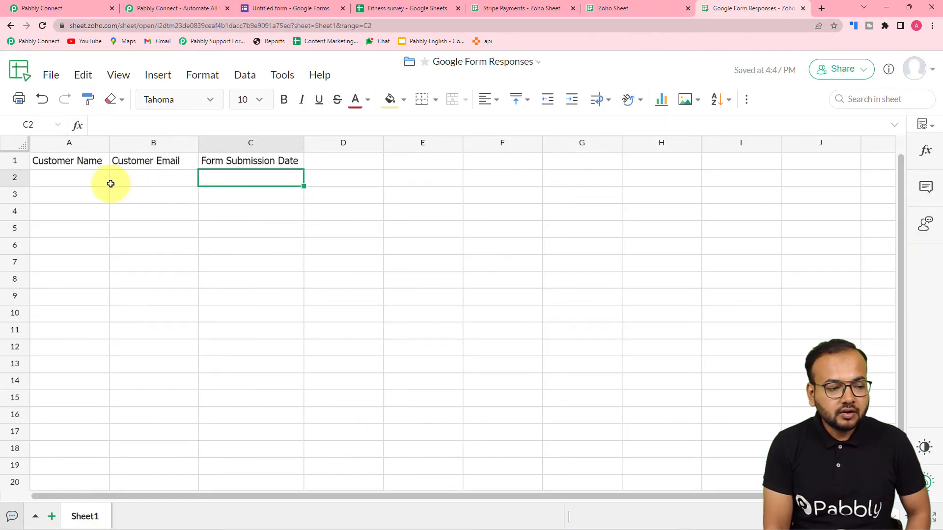
pyautogui.click(78, 162)
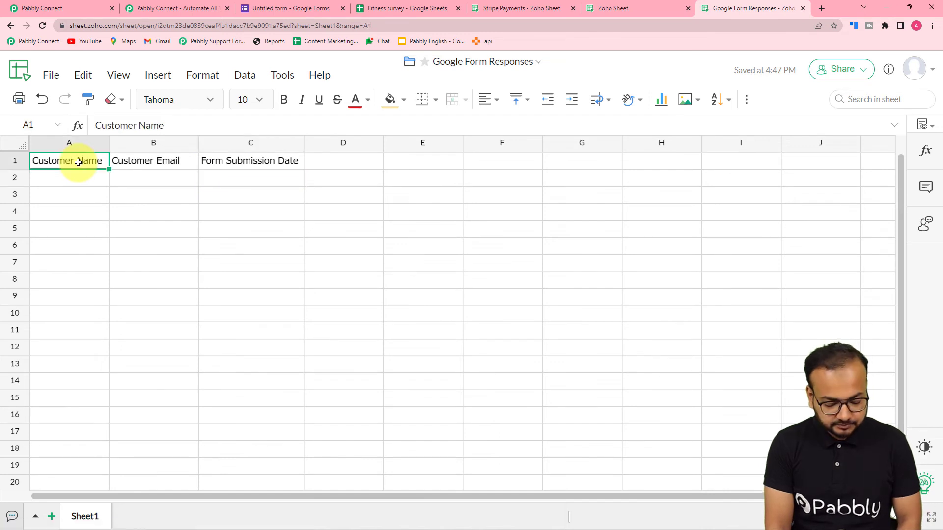
pyautogui.moveTo(79, 163); pyautogui.dragTo(275, 161)
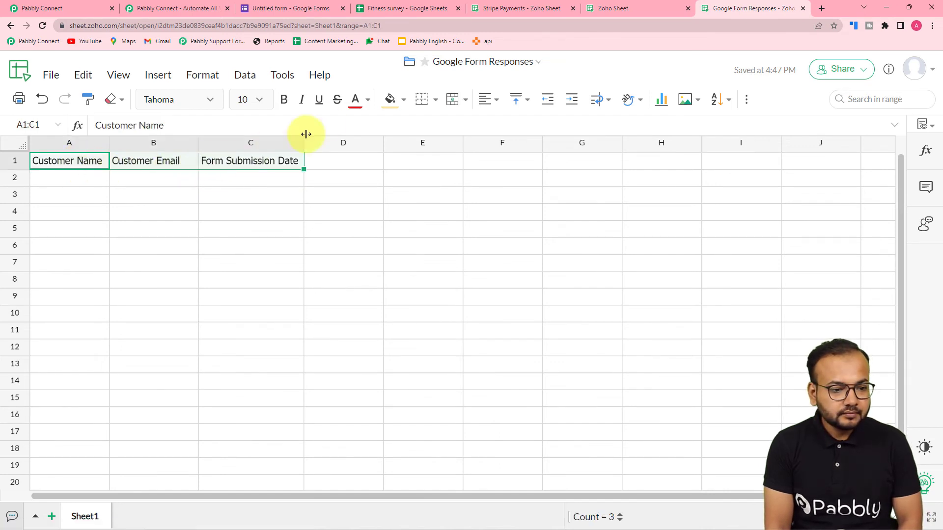
pyautogui.click(389, 103)
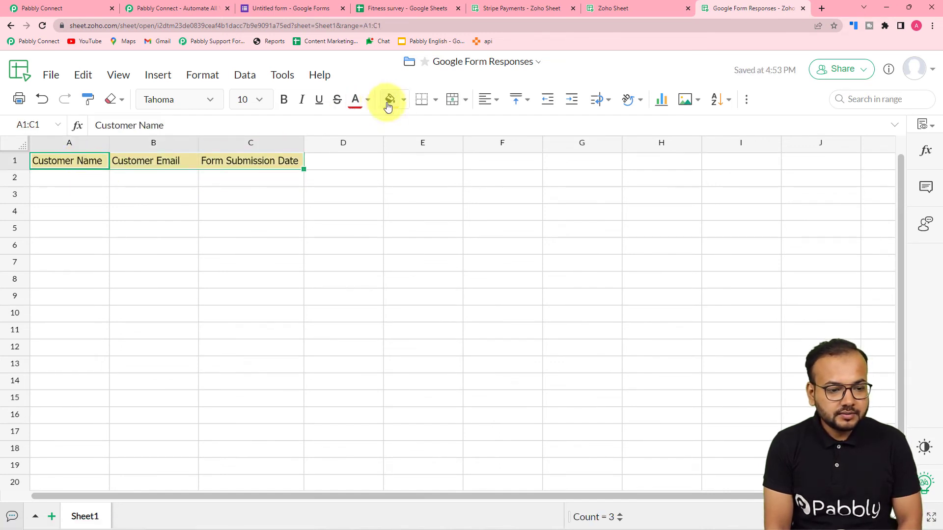
pyautogui.click(80, 188)
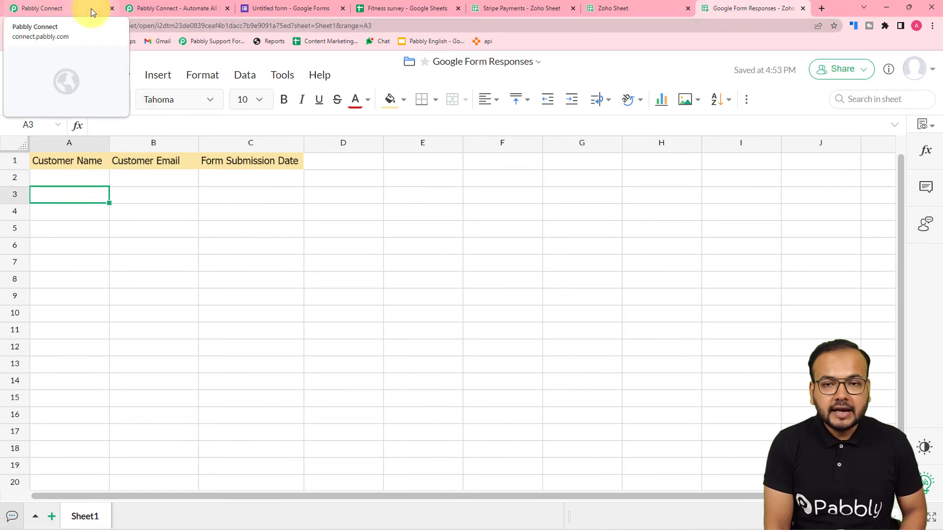
# - Return to the Pabbly Connect workflow and map the Customer Name field to Your Full Name from the Google Forms response
pyautogui.click(67, 10)
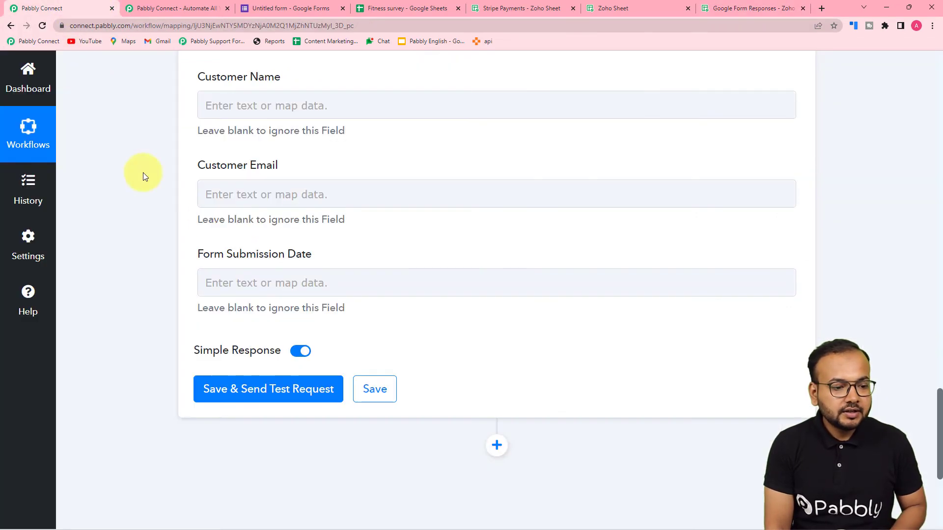
pyautogui.scroll(2, 235, 246)
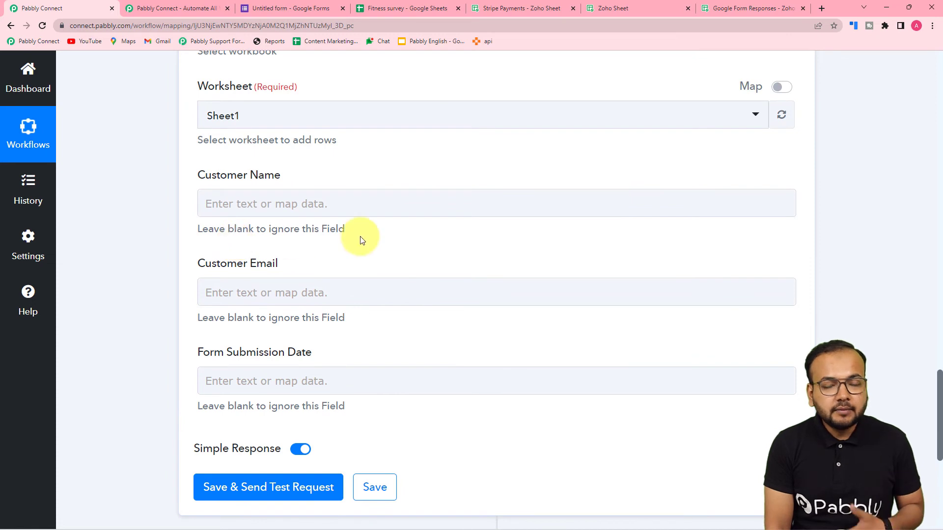
pyautogui.click(366, 201)
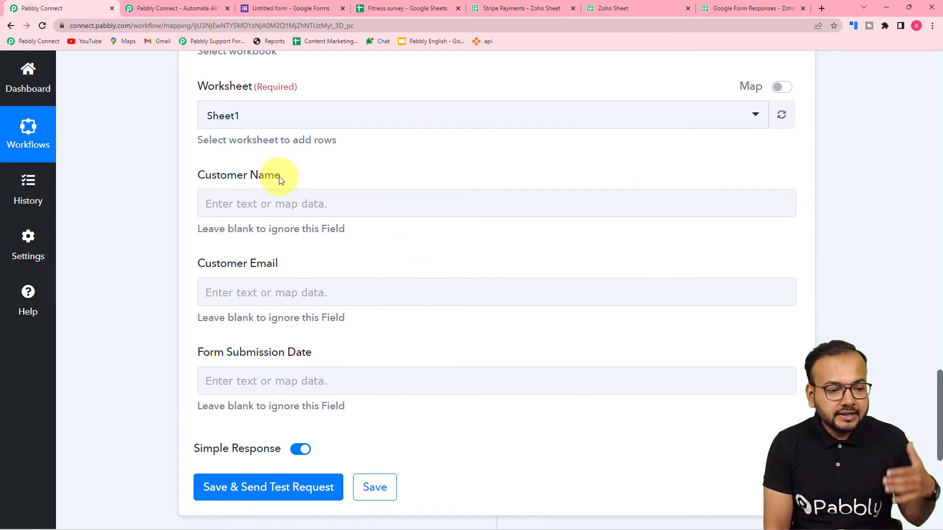
pyautogui.click(287, 380)
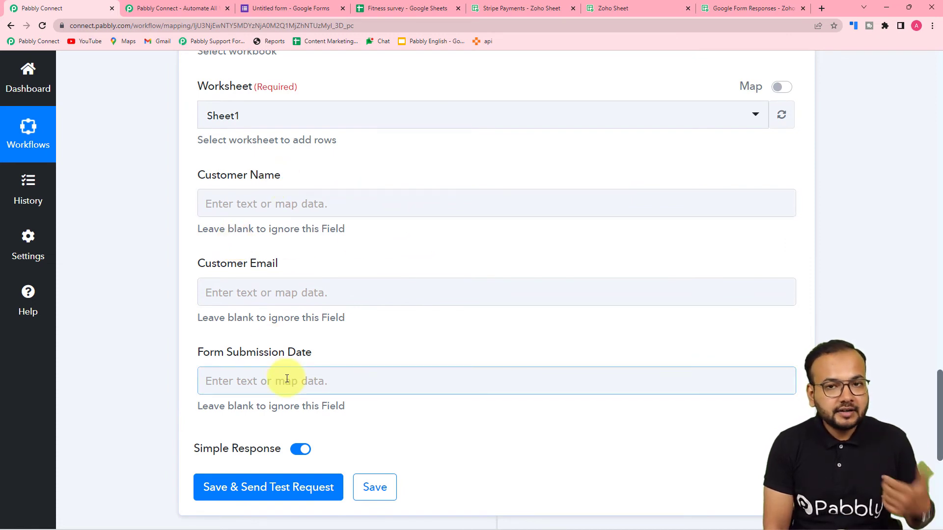
pyautogui.scroll(15, 288, 379)
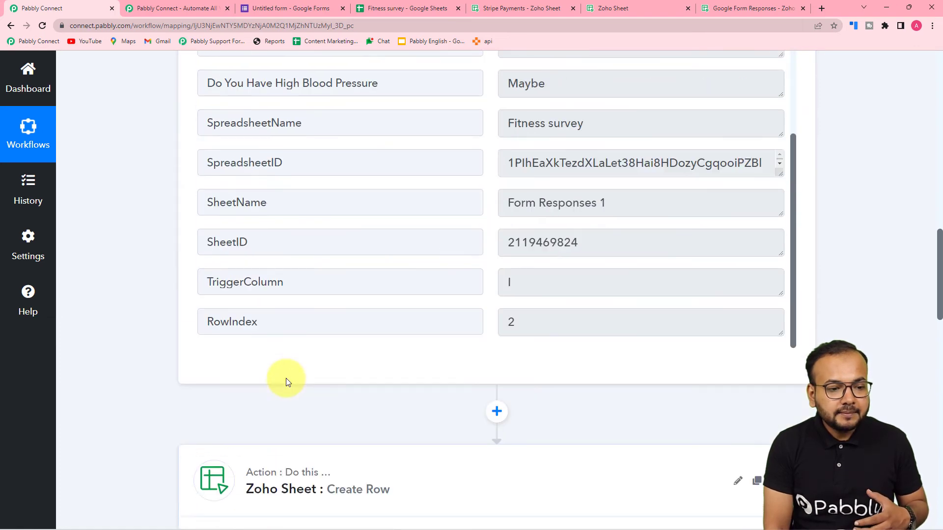
pyautogui.scroll(-15, 148, 328)
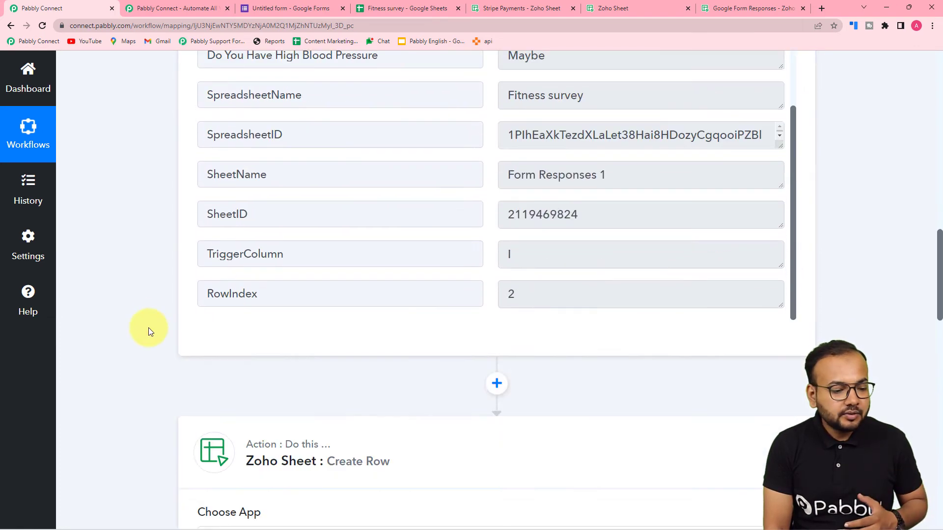
pyautogui.scroll(-4, 148, 328)
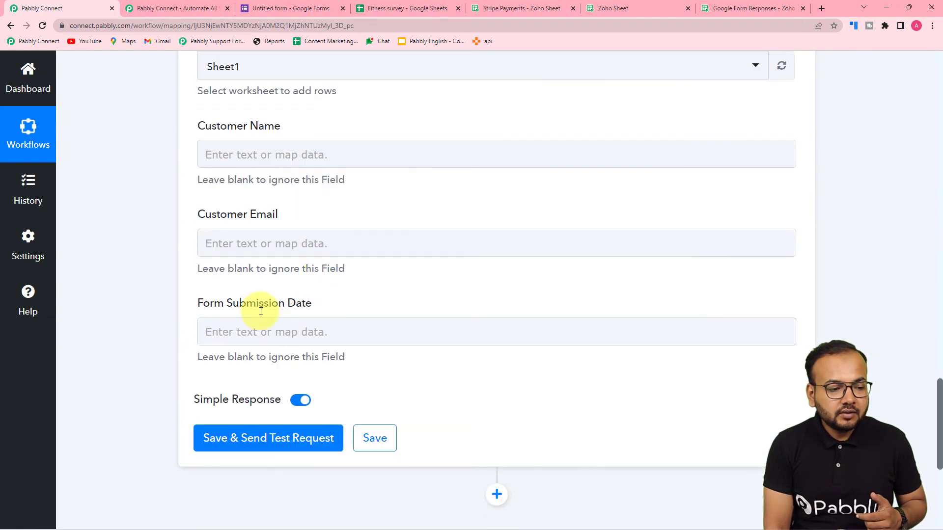
pyautogui.click(275, 147)
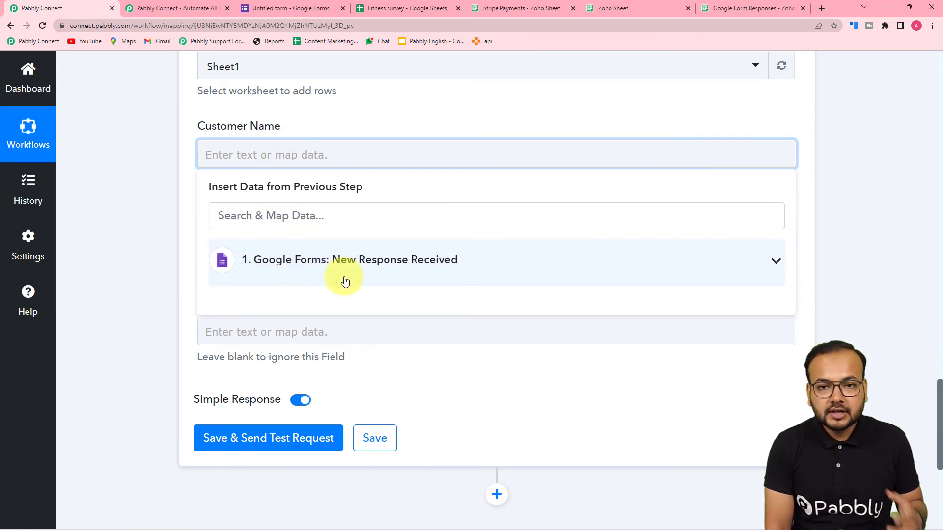
pyautogui.click(316, 275)
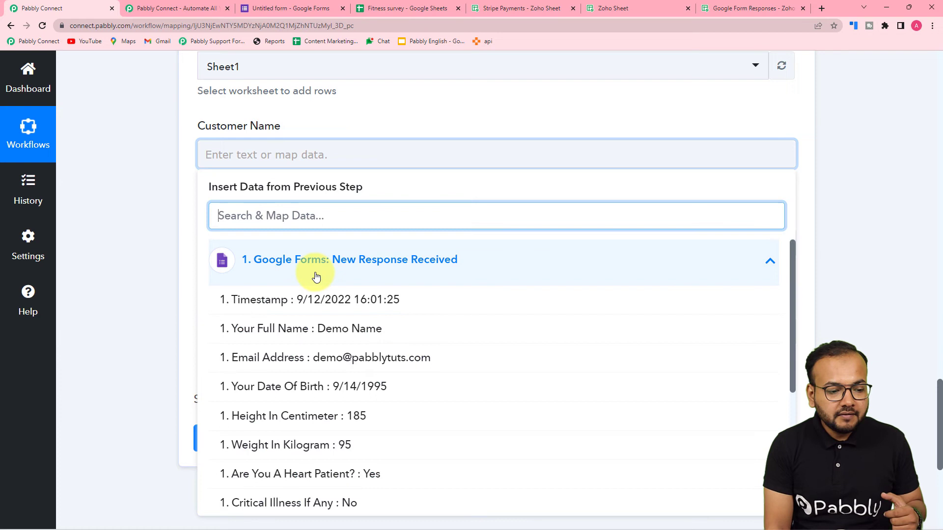
pyautogui.click(314, 330)
pyautogui.click(98, 210)
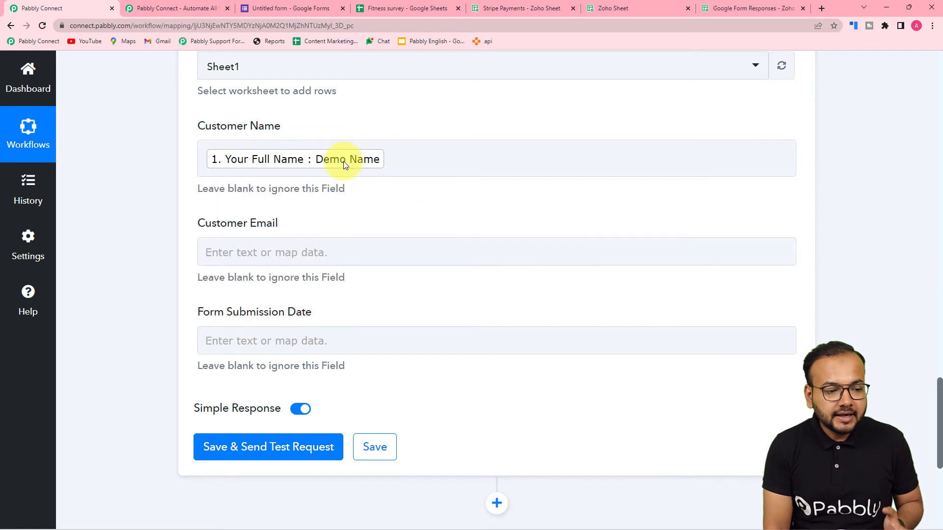
# - Map the Customer Email field to Email Address from the Google Forms response
pyautogui.click(274, 266)
pyautogui.click(311, 358)
pyautogui.click(339, 454)
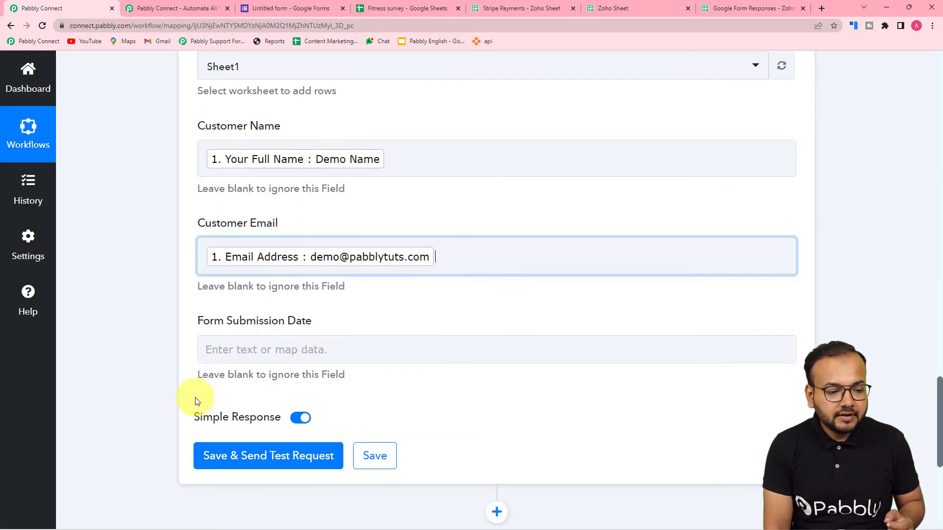
# - Map the Form Submission Date field to Timestamp from the Google Forms response
pyautogui.scroll(-2, 127, 340)
pyautogui.click(301, 244)
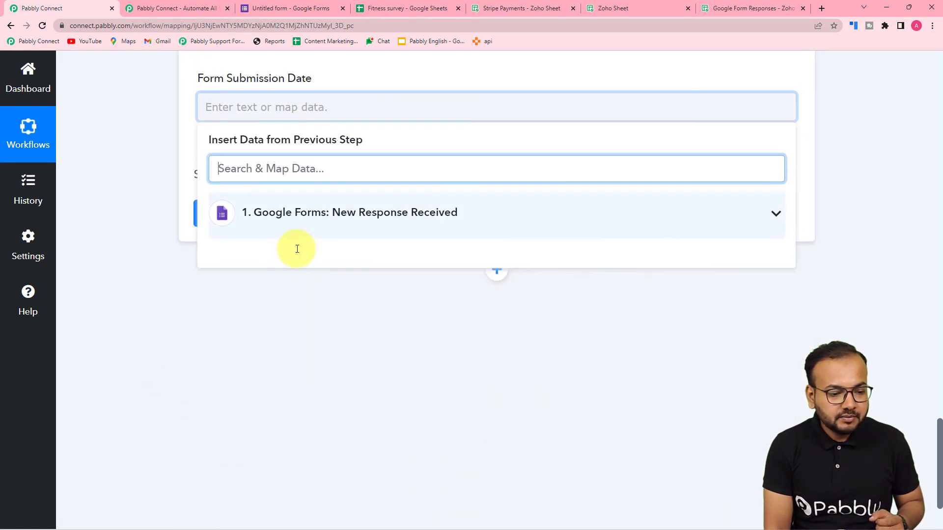
pyautogui.click(305, 222)
pyautogui.scroll(-2, 334, 353)
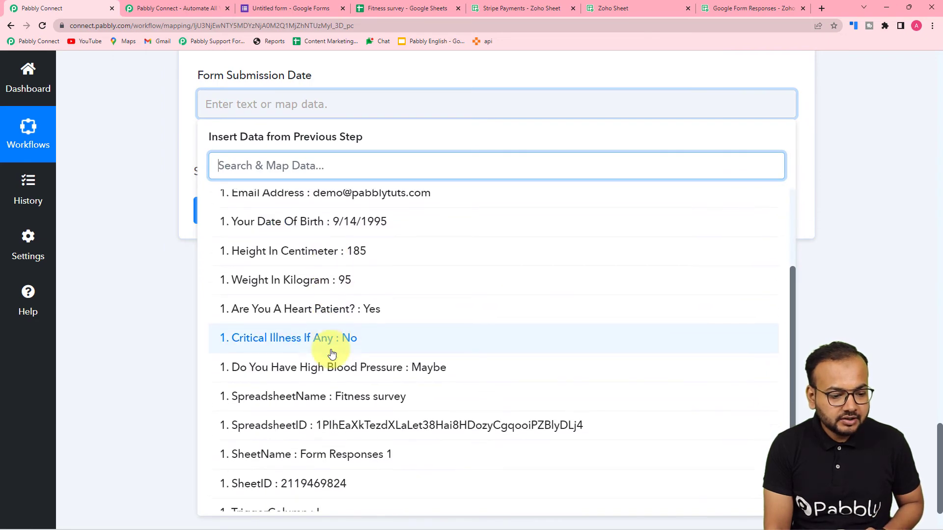
pyautogui.scroll(1, 393, 453)
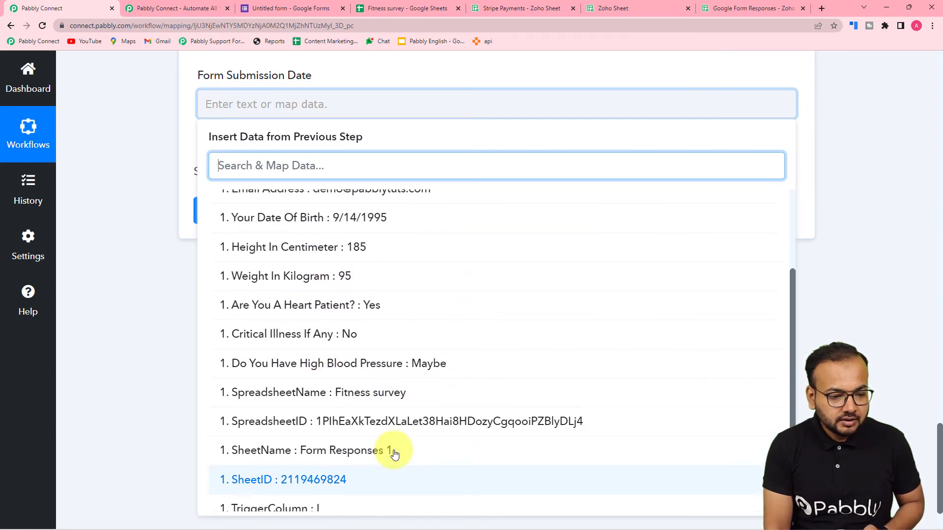
pyautogui.scroll(-1, 395, 454)
pyautogui.scroll(4, 391, 453)
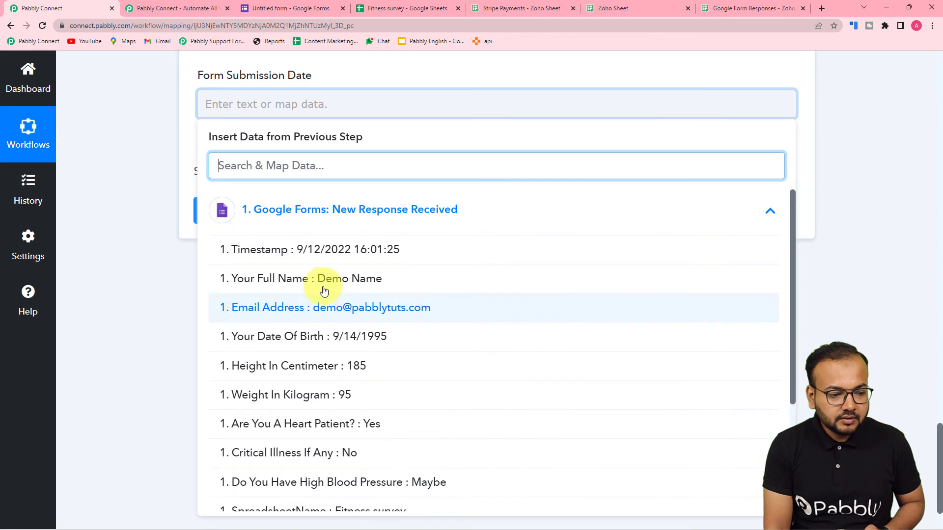
pyautogui.click(353, 250)
pyautogui.click(148, 141)
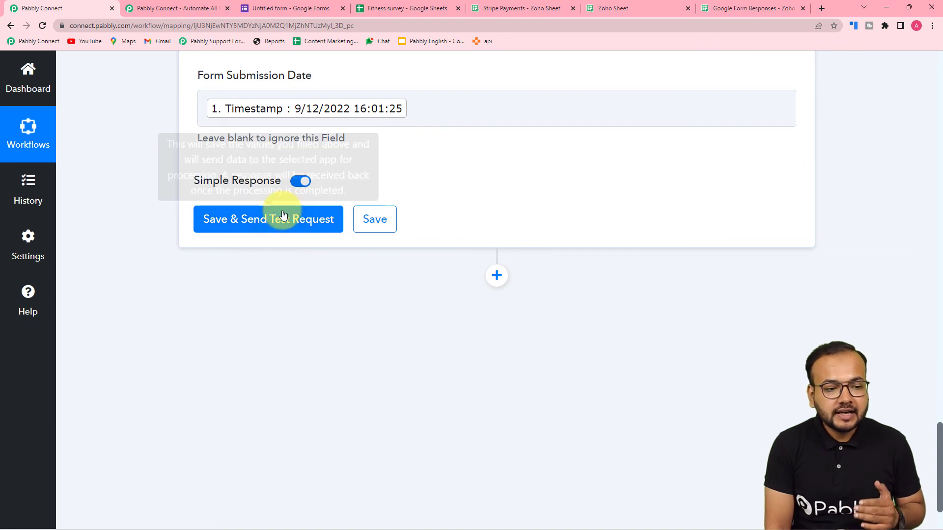
# - Save the Create Row action, send a test request and check row 2 of the Google Form Responses spreadsheet in Zoho Sheet
pyautogui.scroll(4, 421, 177)
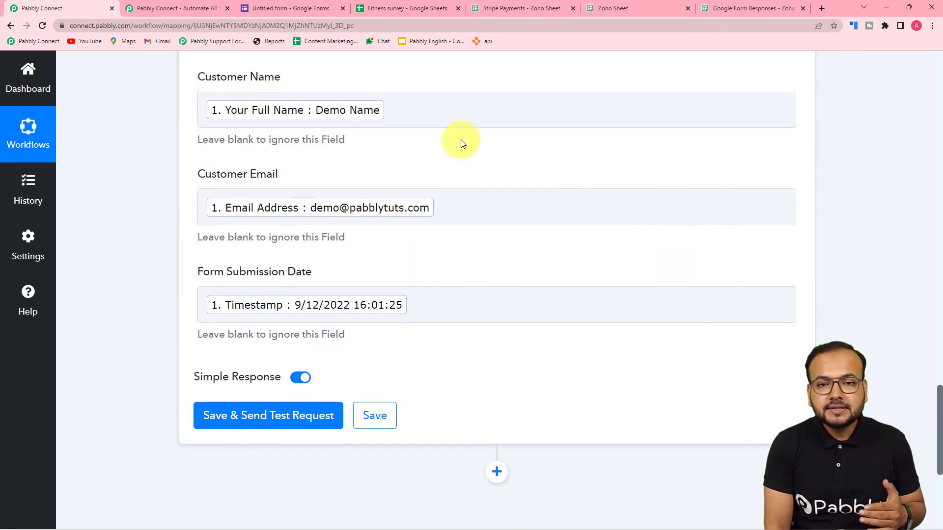
pyautogui.click(615, 7)
pyautogui.click(727, 8)
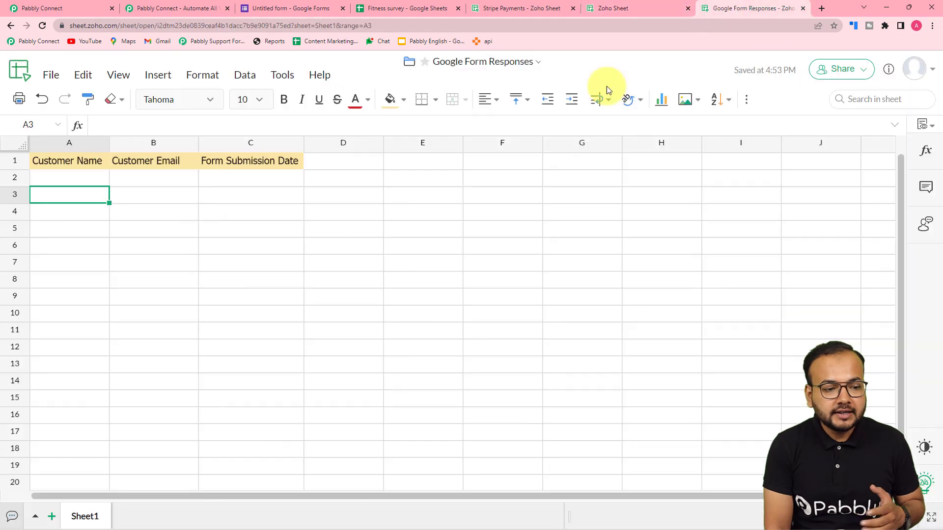
pyautogui.click(53, 9)
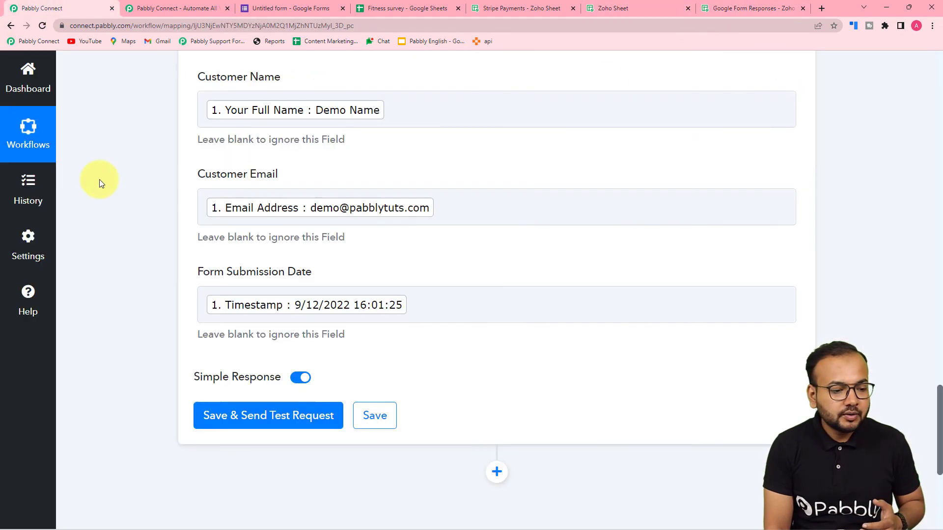
pyautogui.click(211, 415)
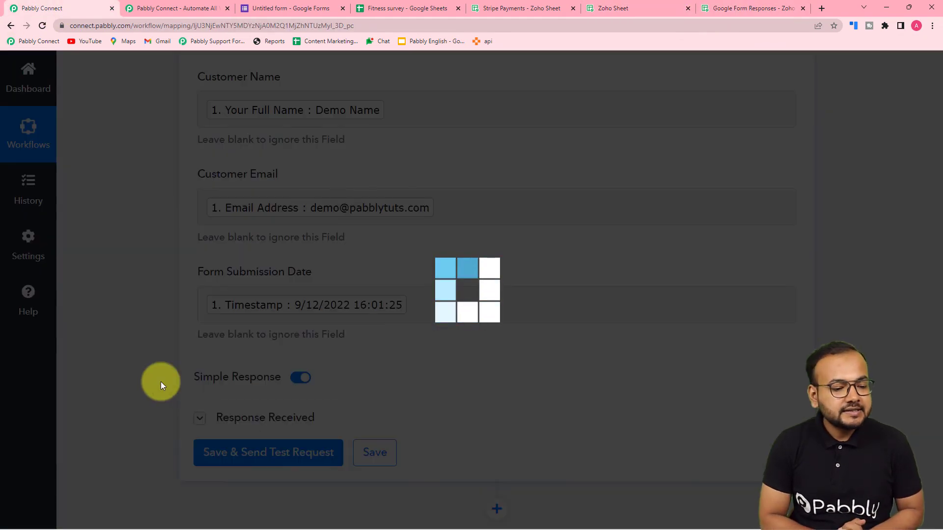
pyautogui.scroll(-5, 161, 382)
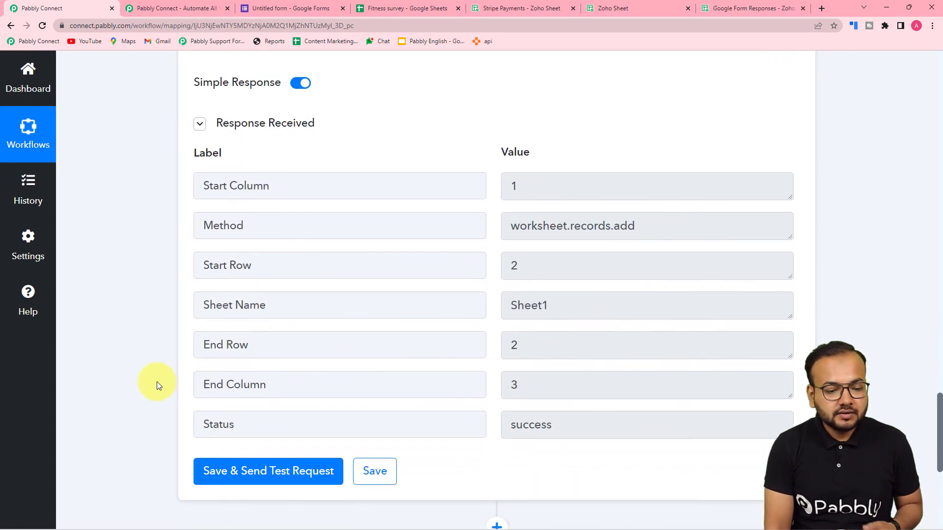
pyautogui.click(744, 10)
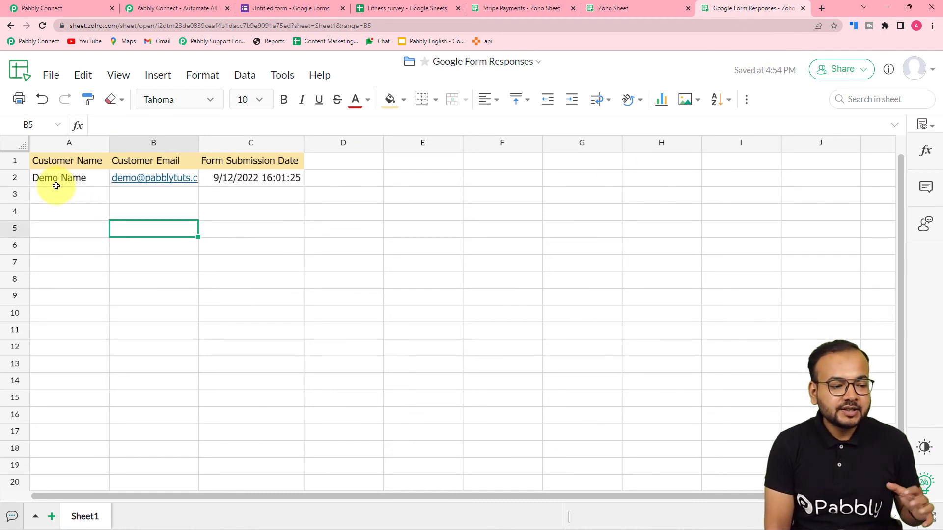
pyautogui.moveTo(151, 179)
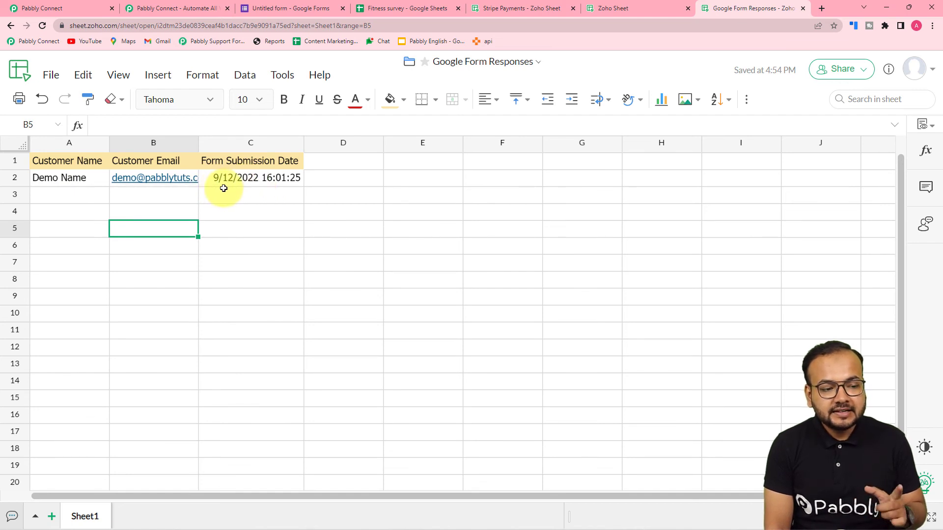
# - Return to the Pabbly Connect workflow and collapse the Zoho Sheet action and the Google Forms trigger
pyautogui.click(30, 8)
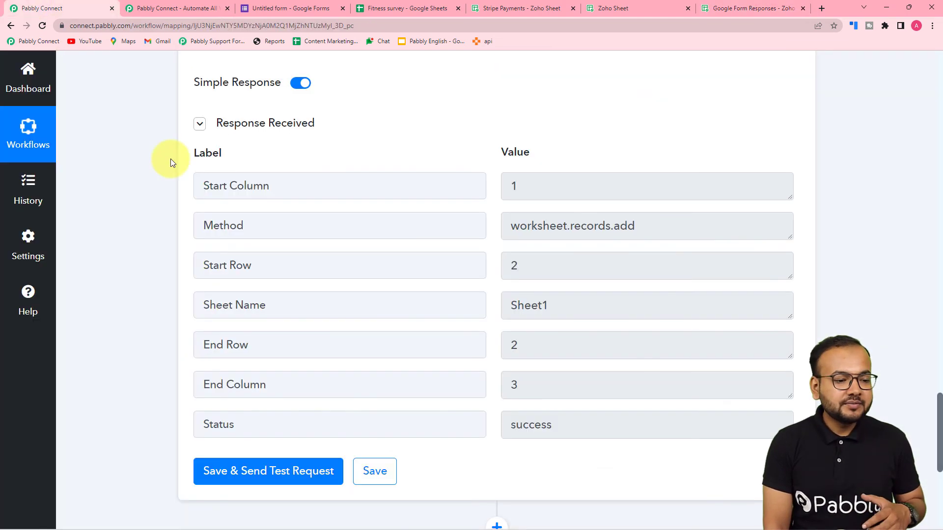
pyautogui.scroll(4, 250, 219)
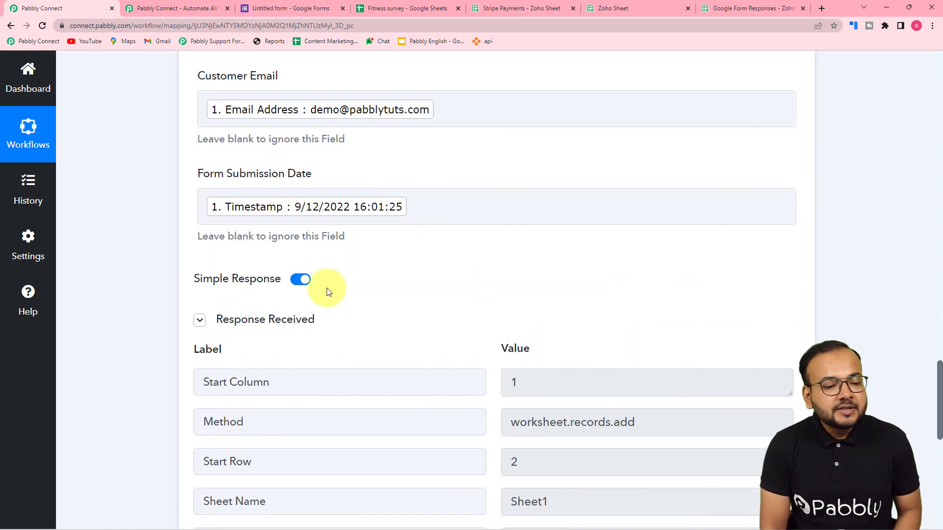
pyautogui.scroll(12, 237, 290)
pyautogui.scroll(6, 238, 291)
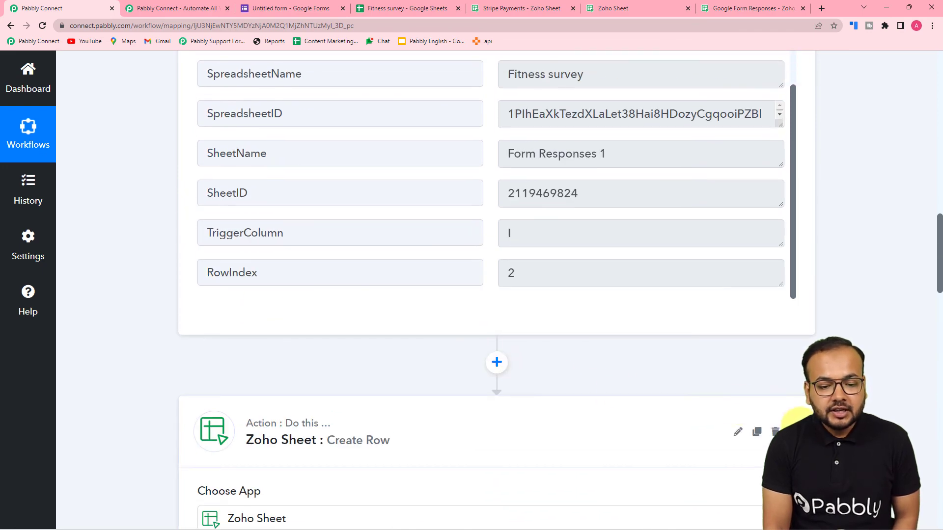
pyautogui.scroll(15, 496, 289)
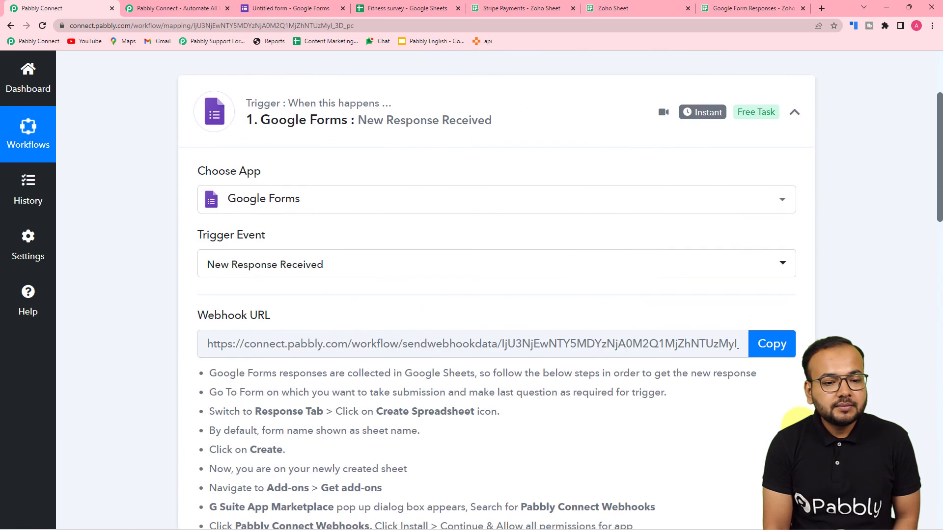
pyautogui.scroll(3, 796, 416)
pyautogui.click(794, 260)
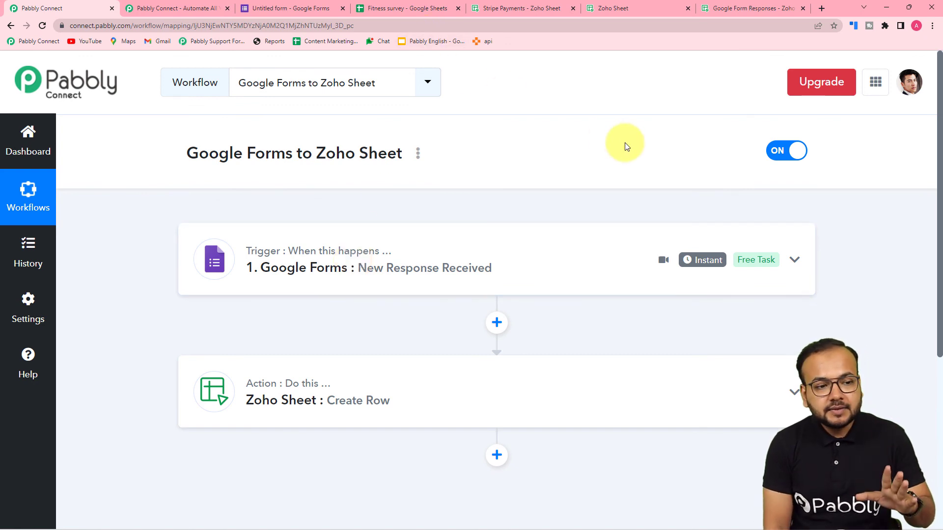
# - Compare the Google Forms responses summary with the Google Form Responses spreadsheet in Zoho Sheet, and return to the Pabbly Connect workflow
pyautogui.click(329, 10)
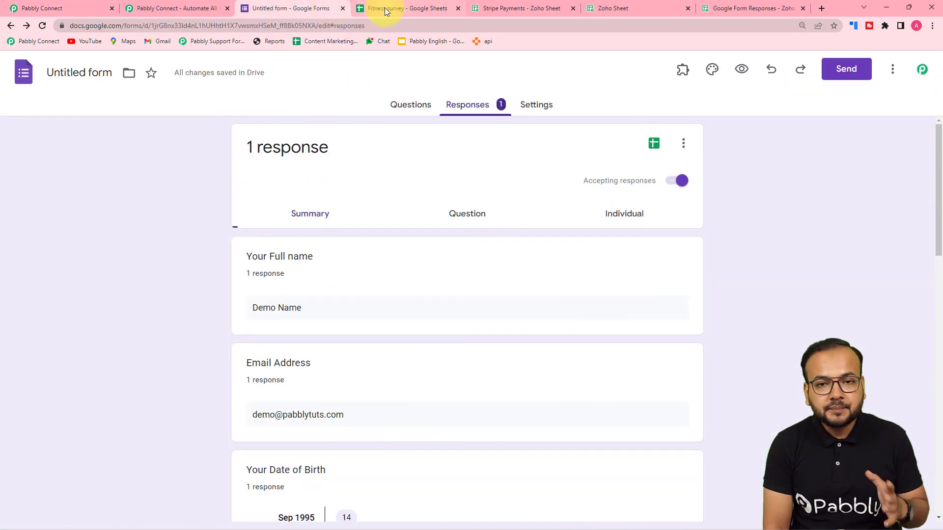
pyautogui.click(664, 8)
pyautogui.click(739, 8)
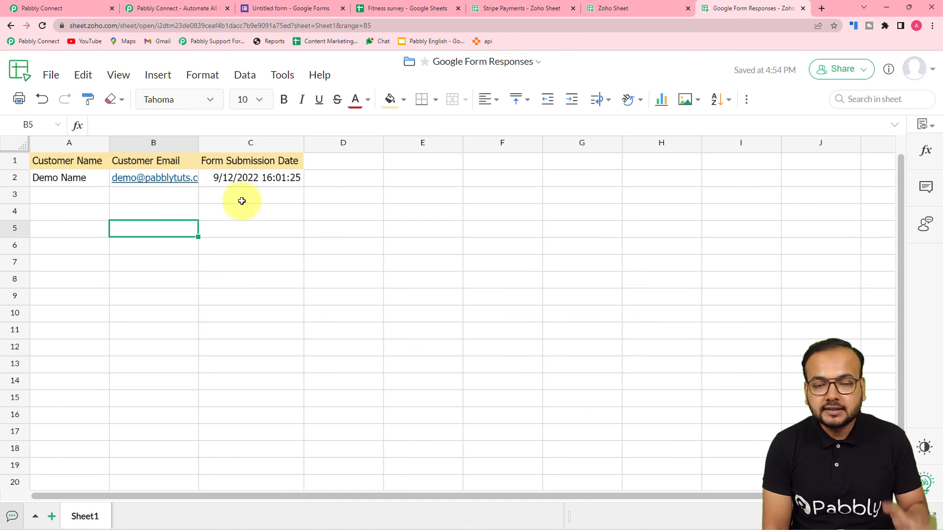
pyautogui.click(73, 8)
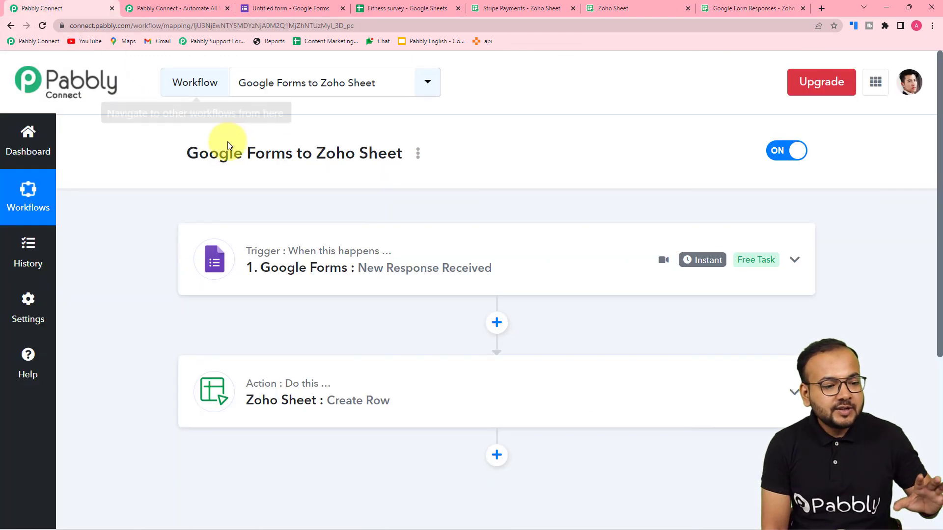